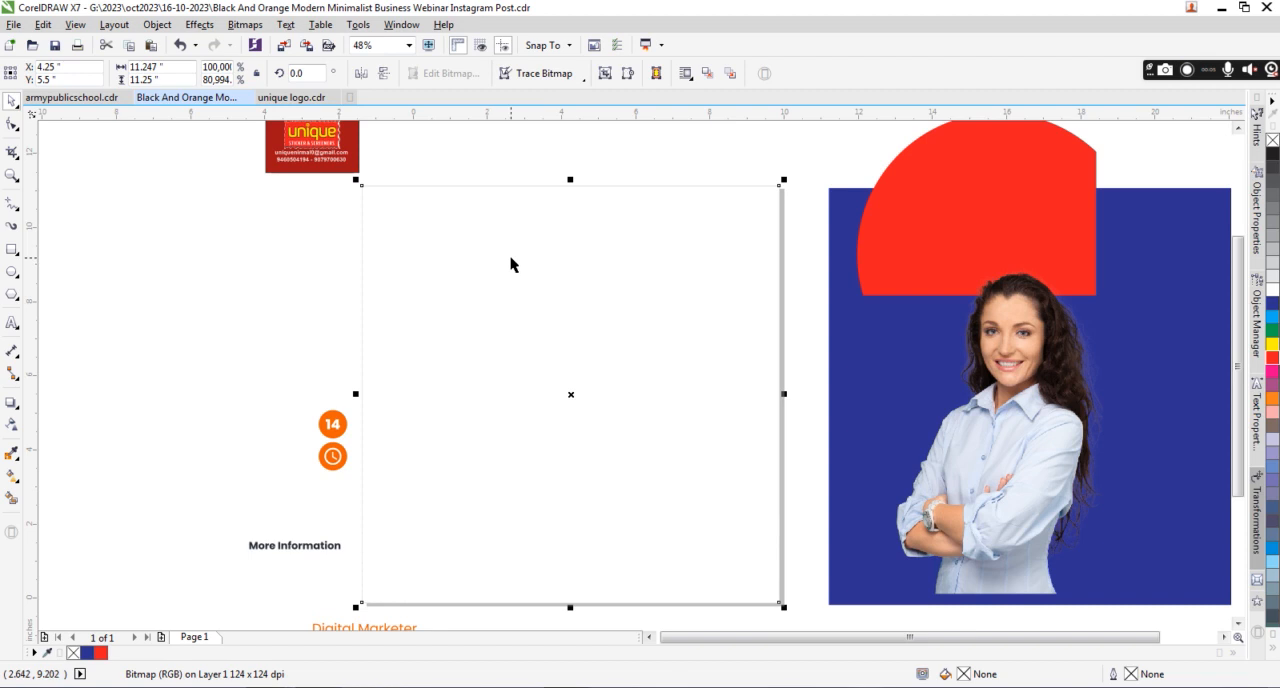
# Remove the blue square's fill and center it on the gray halftone background.
pyautogui.click(612, 180)
pyautogui.click(606, 212)
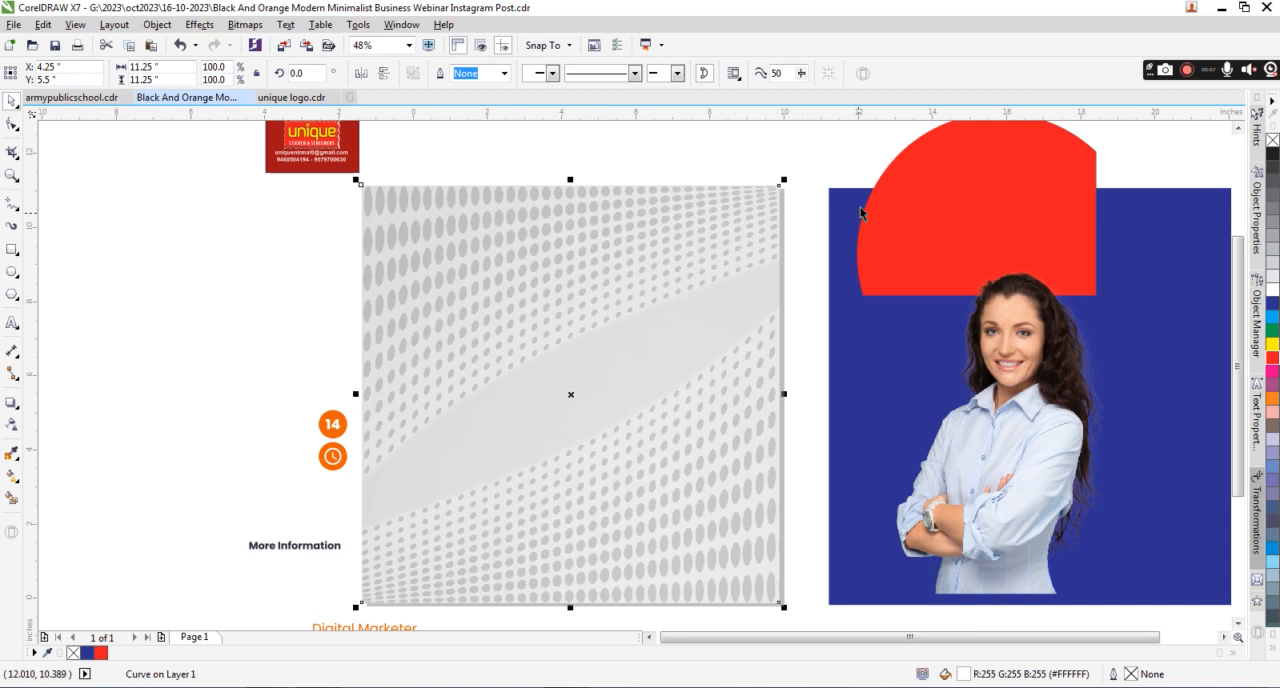
pyautogui.click(858, 210)
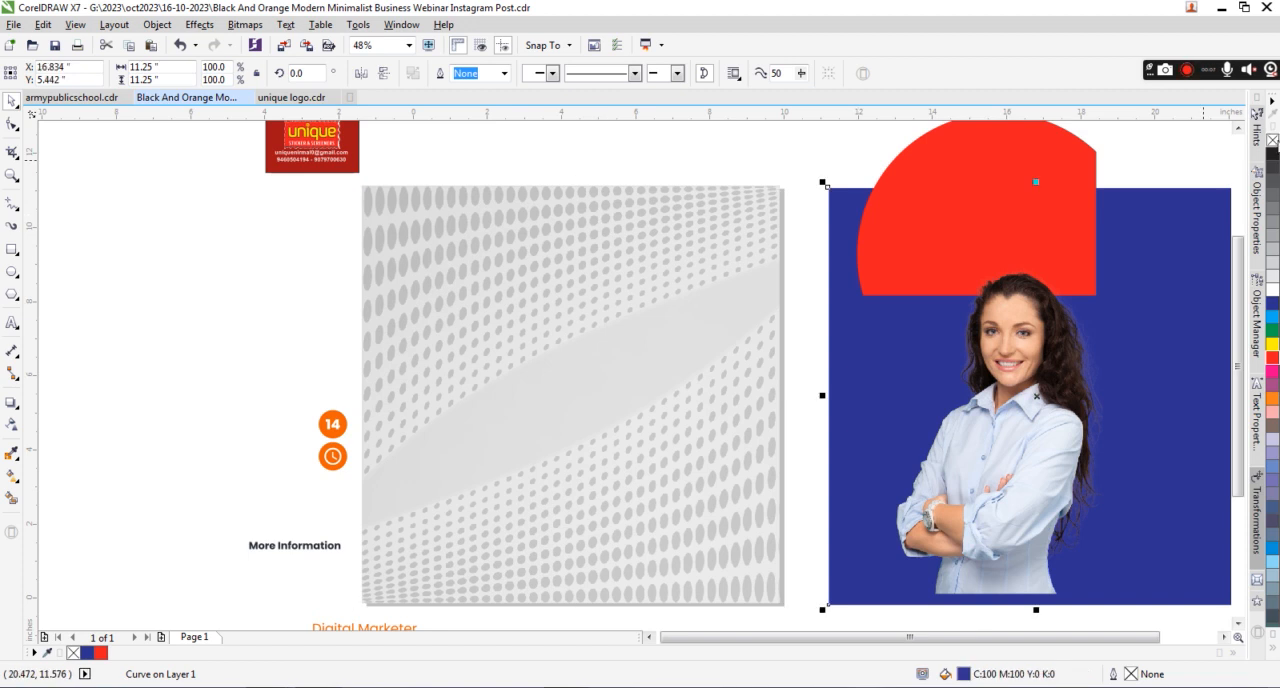
pyautogui.click(1272, 141)
pyautogui.click(689, 200)
pyautogui.press('c')
pyautogui.press('e')
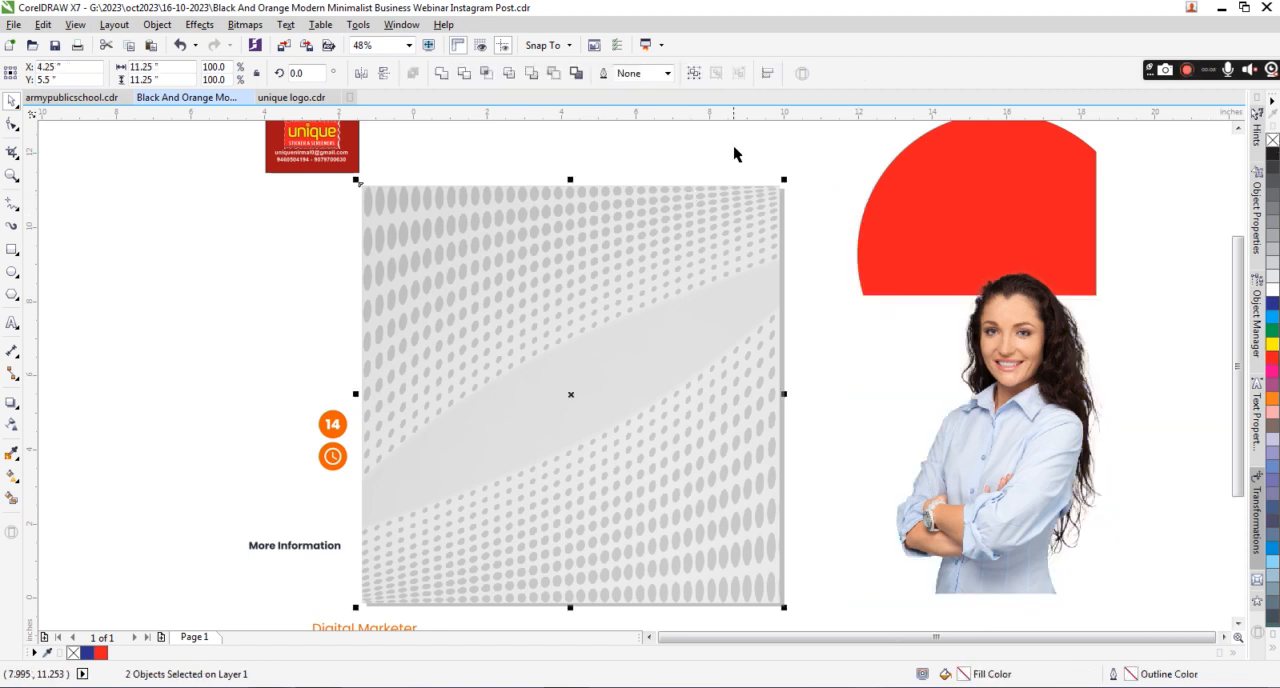
# Move the red circular shape into the lower-right corner of the halftone background.
pyautogui.click(762, 211)
pyautogui.click(1062, 287)
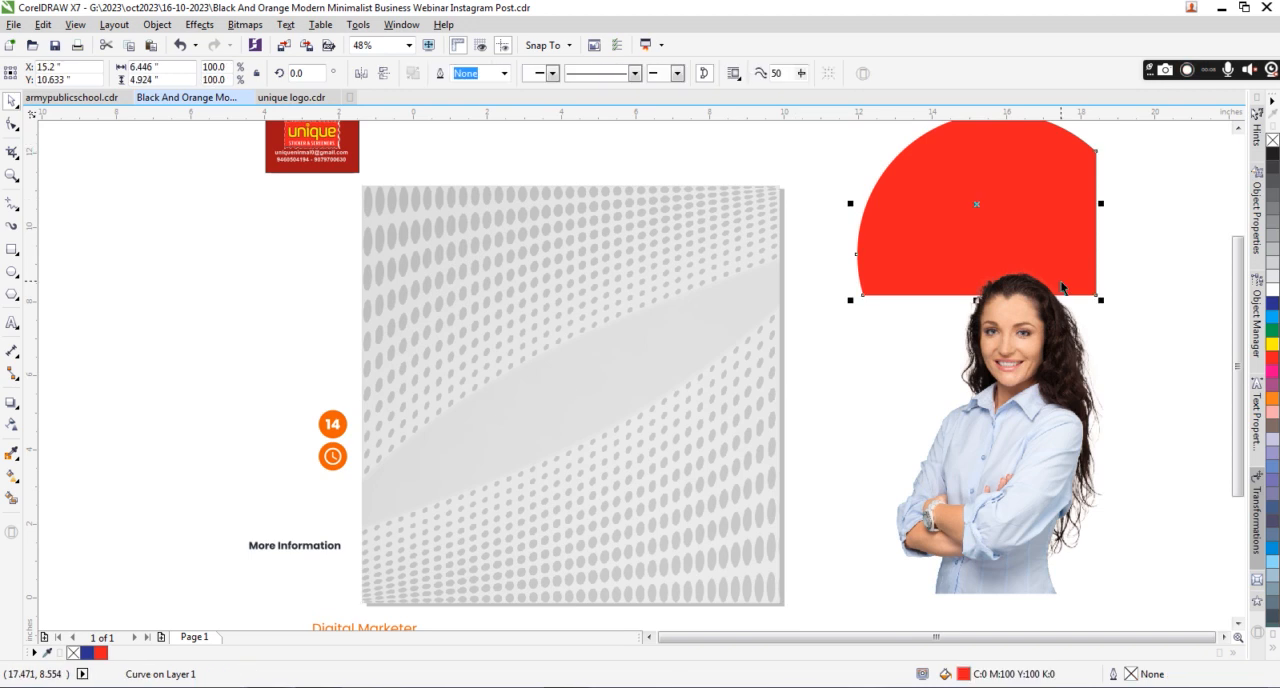
pyautogui.moveTo(1097, 298); pyautogui.dragTo(779, 602)
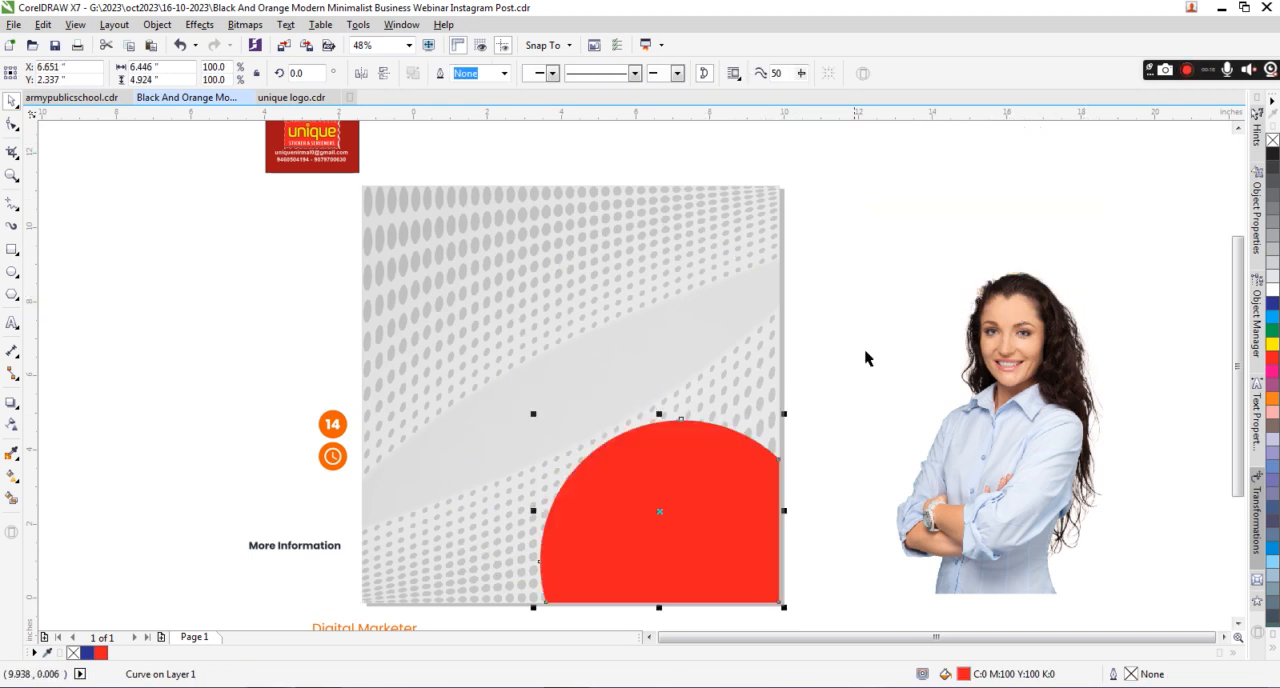
# Place the woman's photo on the post above the red shape's area and bring the red shape in front of her.
pyautogui.click(866, 360)
pyautogui.click(1012, 422)
pyautogui.moveTo(1012, 422); pyautogui.dragTo(701, 406)
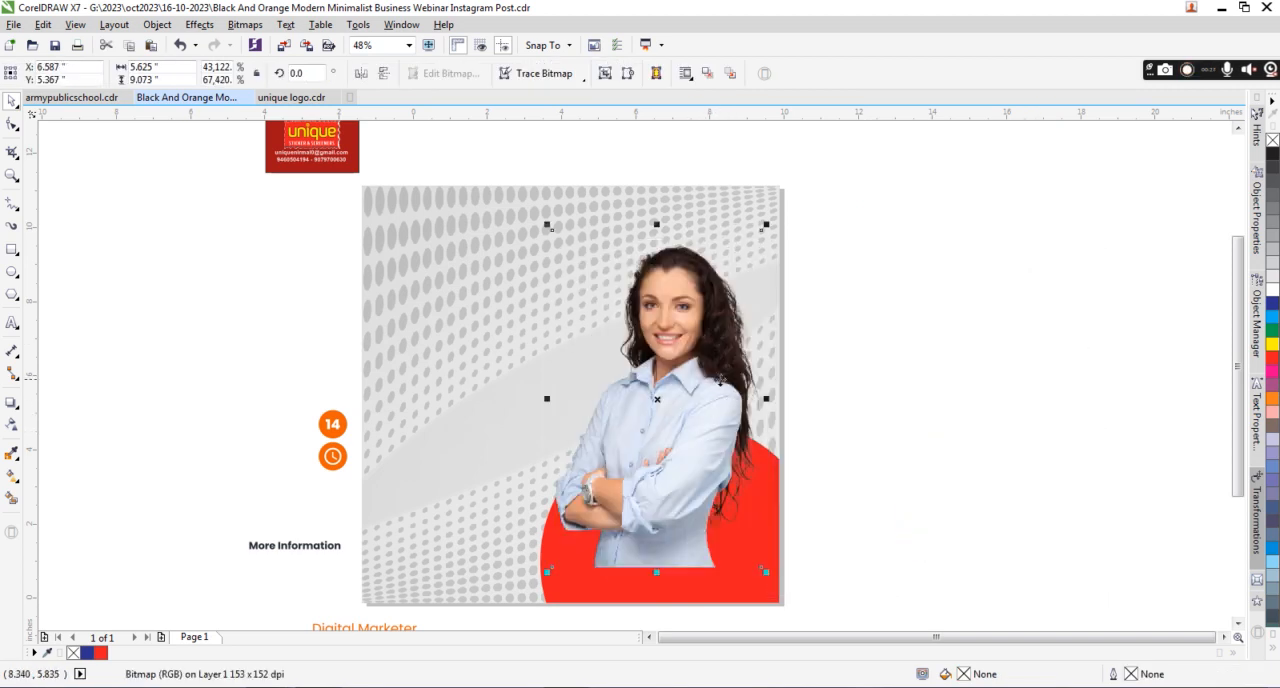
pyautogui.click(758, 480)
pyautogui.hotkey('shift', 'pageup')
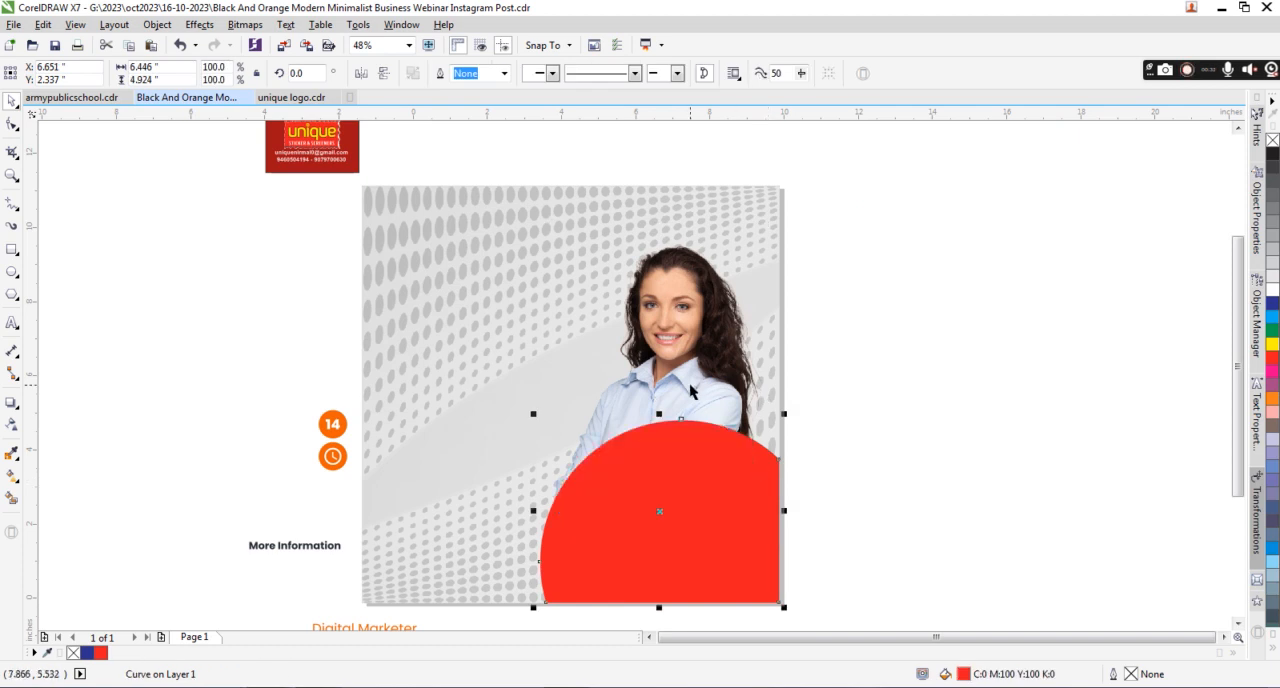
# Apply a uniform transparency to the halftone background bitmap to lighten it.
pyautogui.click(705, 323)
pyautogui.click(957, 297)
pyautogui.click(318, 165)
pyautogui.click(492, 230)
pyautogui.click(11, 423)
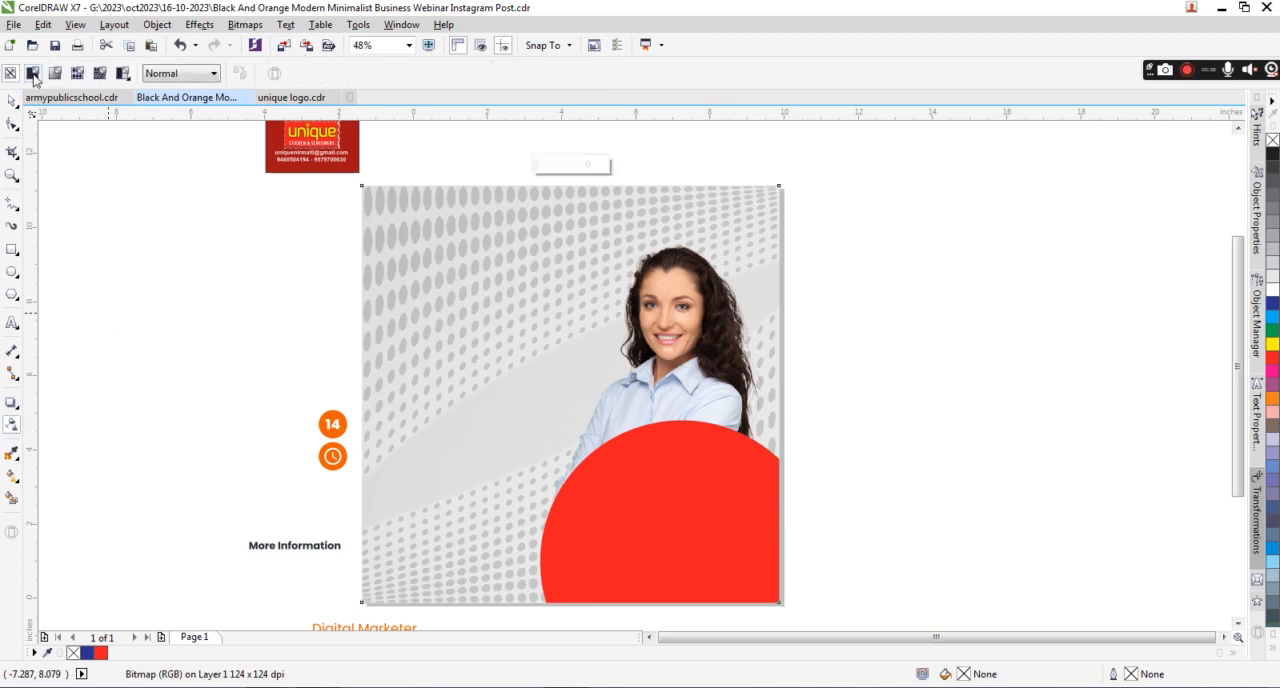
pyautogui.click(33, 74)
pyautogui.click(10, 74)
pyautogui.click(11, 100)
# Move the "unique STICKER & SCREENERS" logo group from the red card to the post's upper-left corner.
pyautogui.click(318, 143)
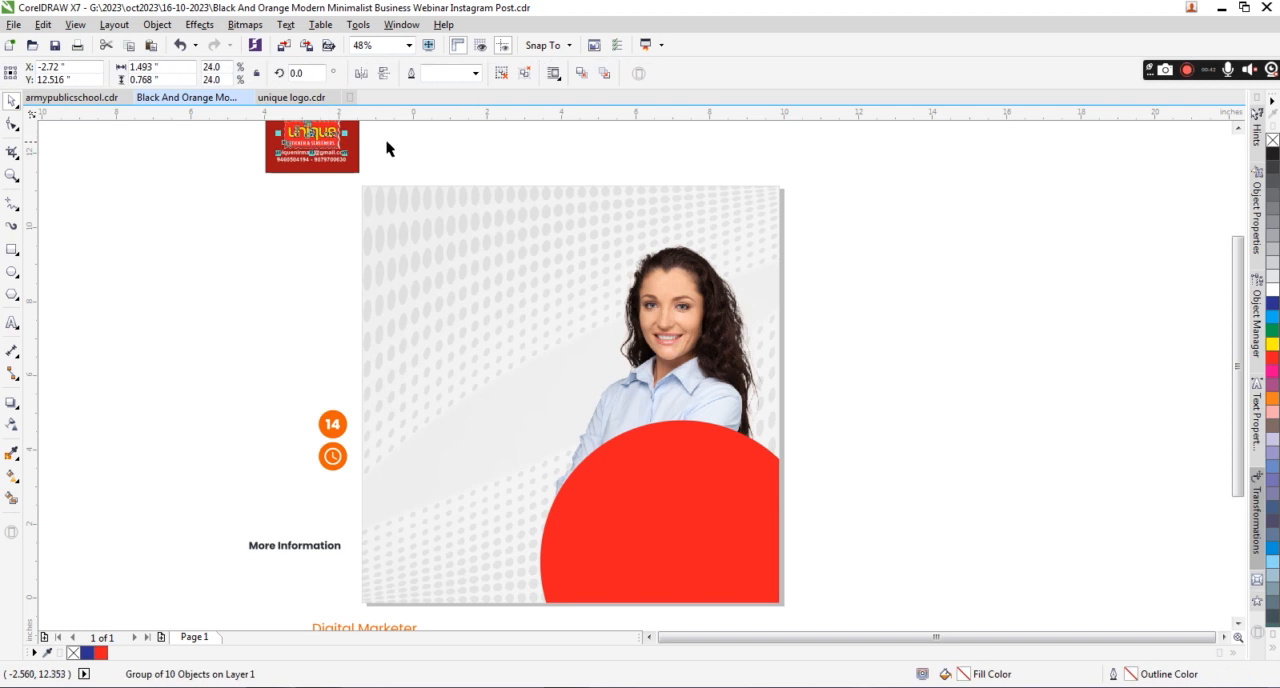
pyautogui.scroll(4, 388, 148)
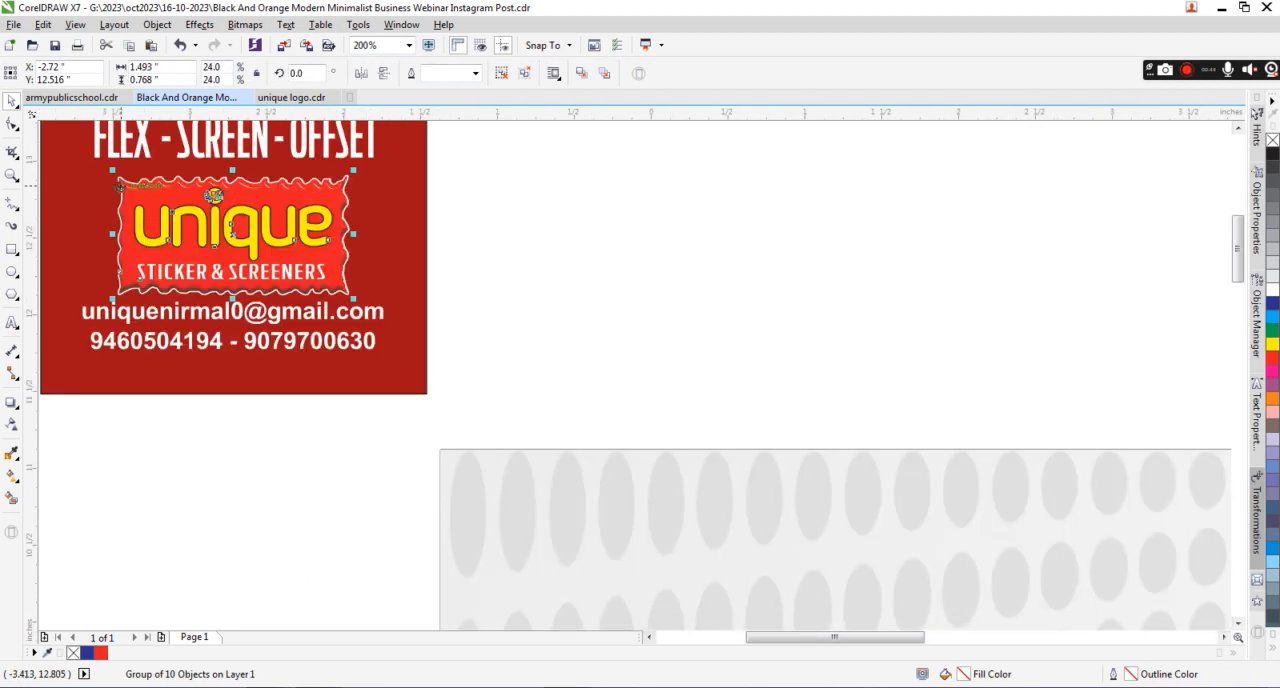
pyautogui.moveTo(512, 155); pyautogui.dragTo(59, 313)
pyautogui.moveTo(202, 251); pyautogui.dragTo(618, 552)
pyautogui.scroll(-4, 560, 480)
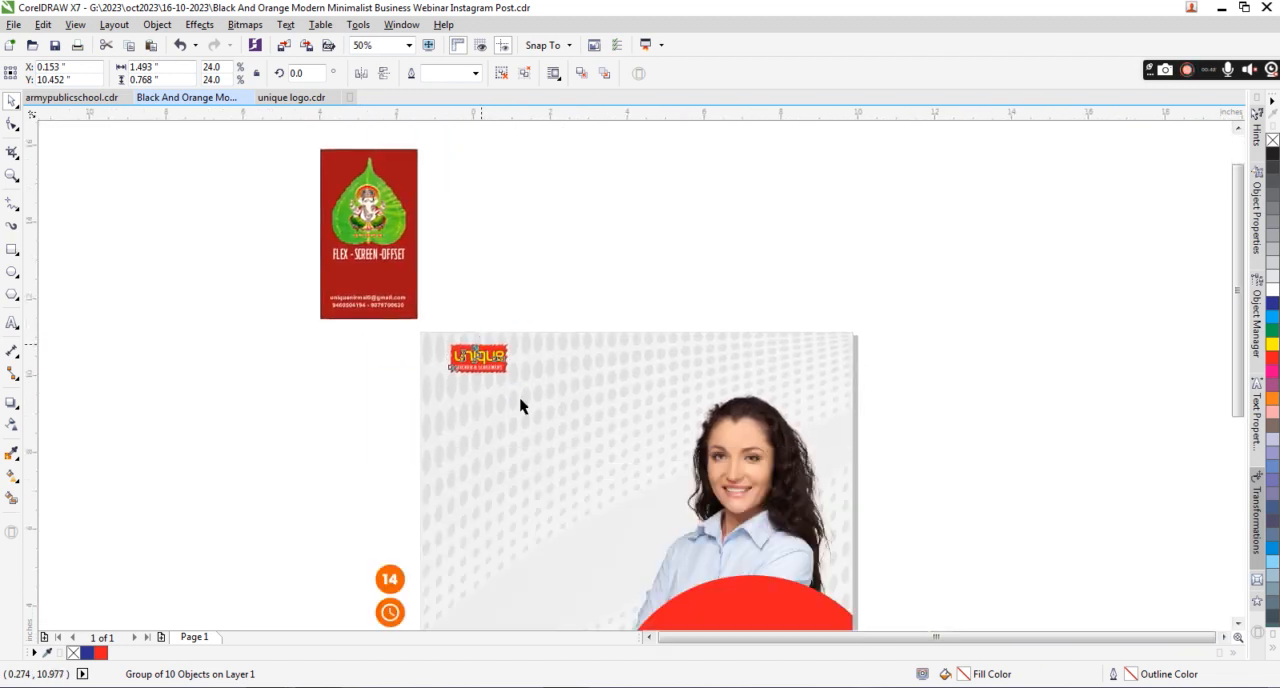
# Enlarge the unique logo to about 4.99 by 2.57 inches and position it beside the woman's head.
pyautogui.moveTo(511, 380); pyautogui.dragTo(642, 446)
pyautogui.moveTo(526, 359); pyautogui.dragTo(541, 381)
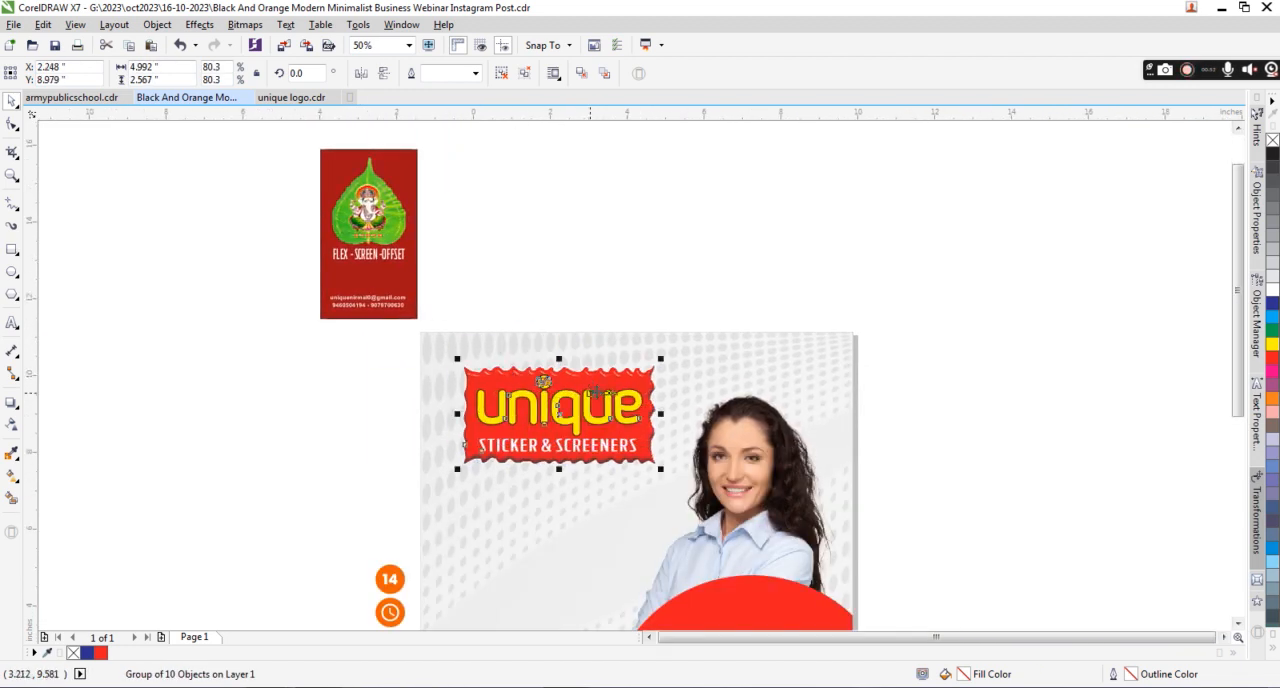
pyautogui.scroll(2, 590, 402)
pyautogui.scroll(-2, 590, 402)
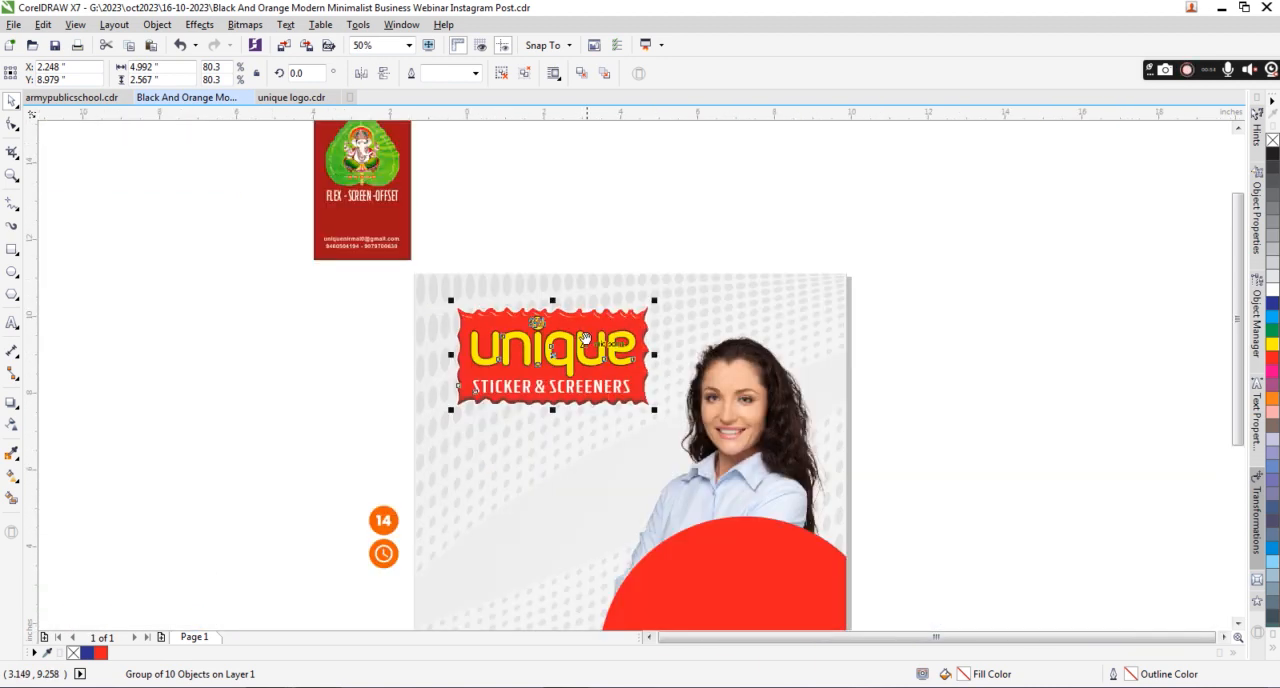
pyautogui.moveTo(568, 268); pyautogui.dragTo(640, 319)
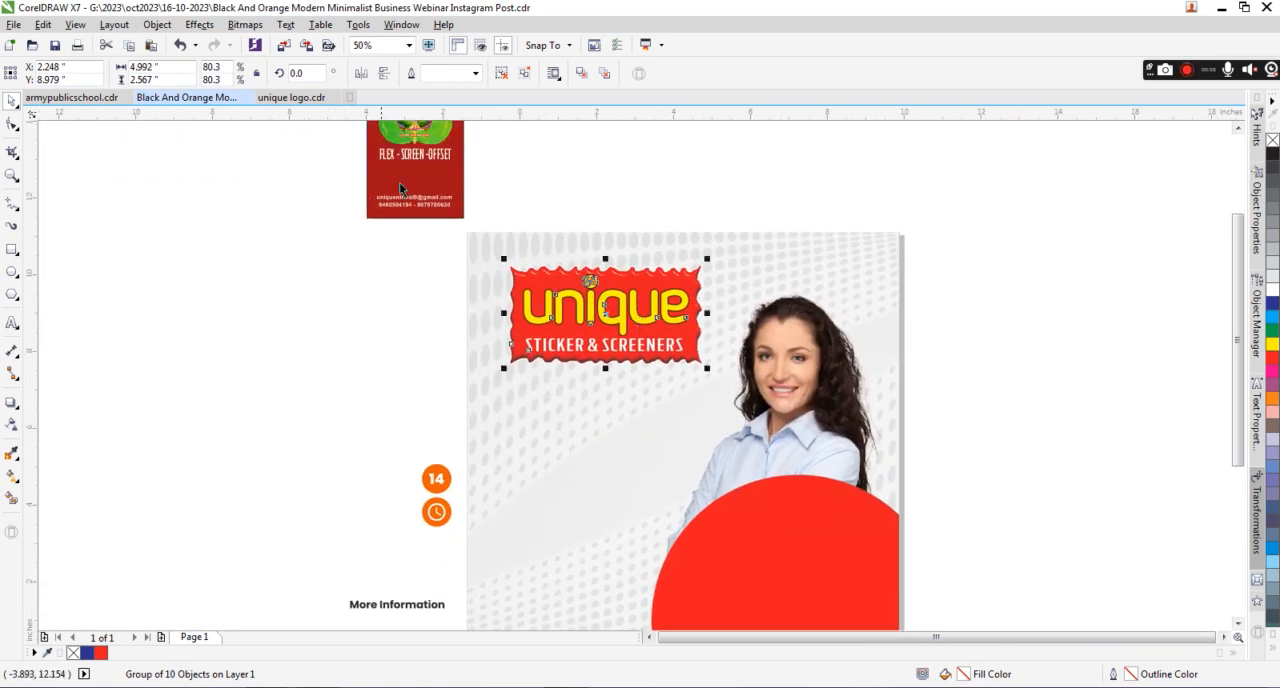
# Place the "FLEX - SCREEN - OFFSET" text centered under the logo, enlarged to about 4.86 inches wide, and color it black.
pyautogui.moveTo(529, 186); pyautogui.dragTo(529, 184)
pyautogui.moveTo(552, 360); pyautogui.dragTo(775, 468)
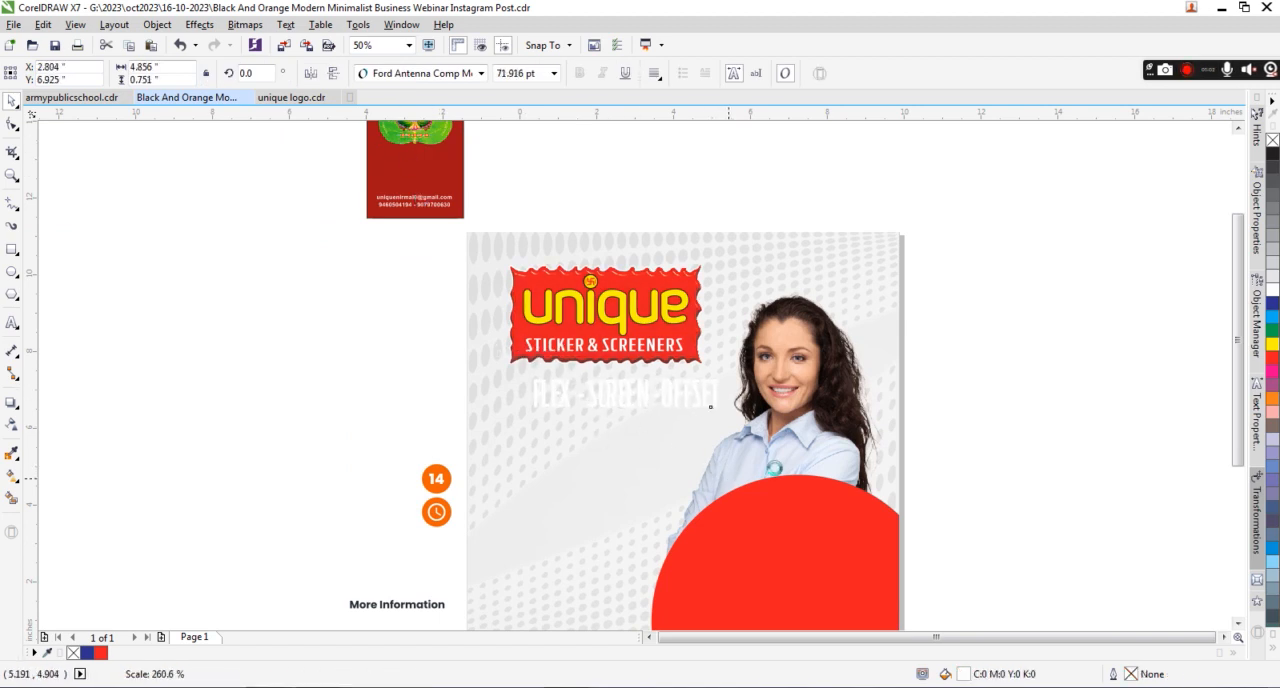
pyautogui.moveTo(711, 407); pyautogui.dragTo(711, 407)
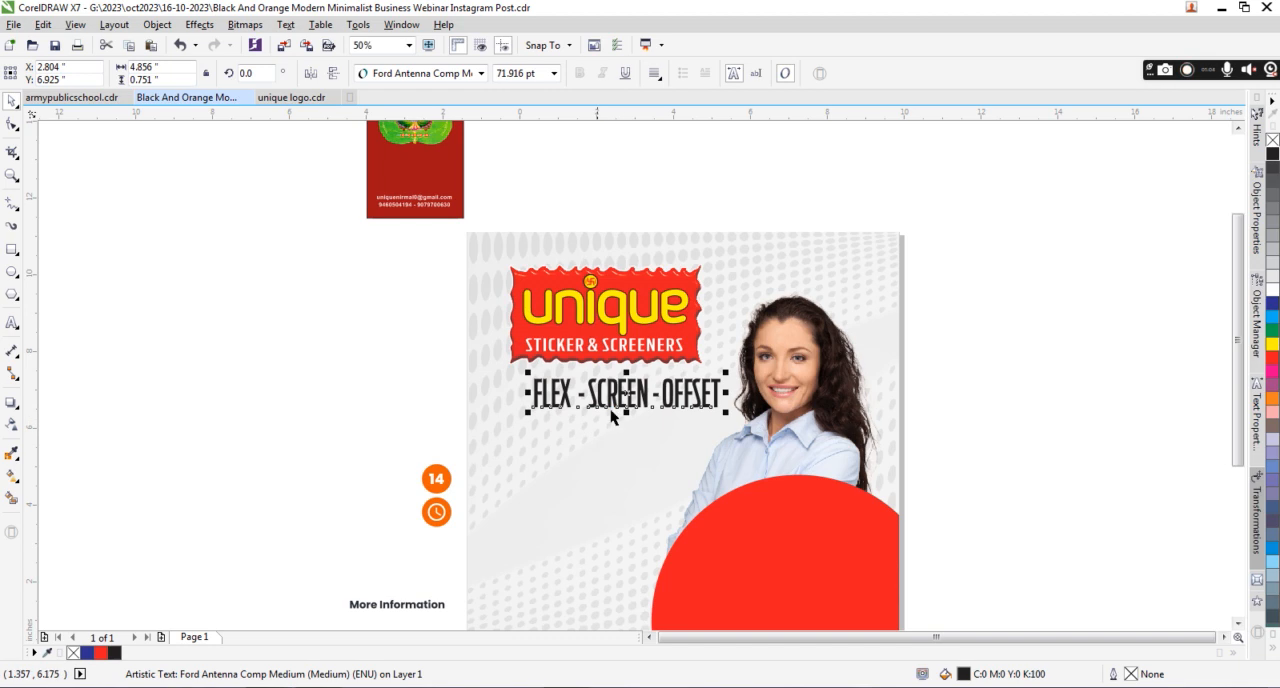
pyautogui.moveTo(628, 392); pyautogui.dragTo(606, 393)
pyautogui.scroll(2, 625, 393)
pyautogui.scroll(-2, 625, 393)
pyautogui.scroll(-1, 762, 253)
pyautogui.click(797, 200)
pyautogui.click(361, 206)
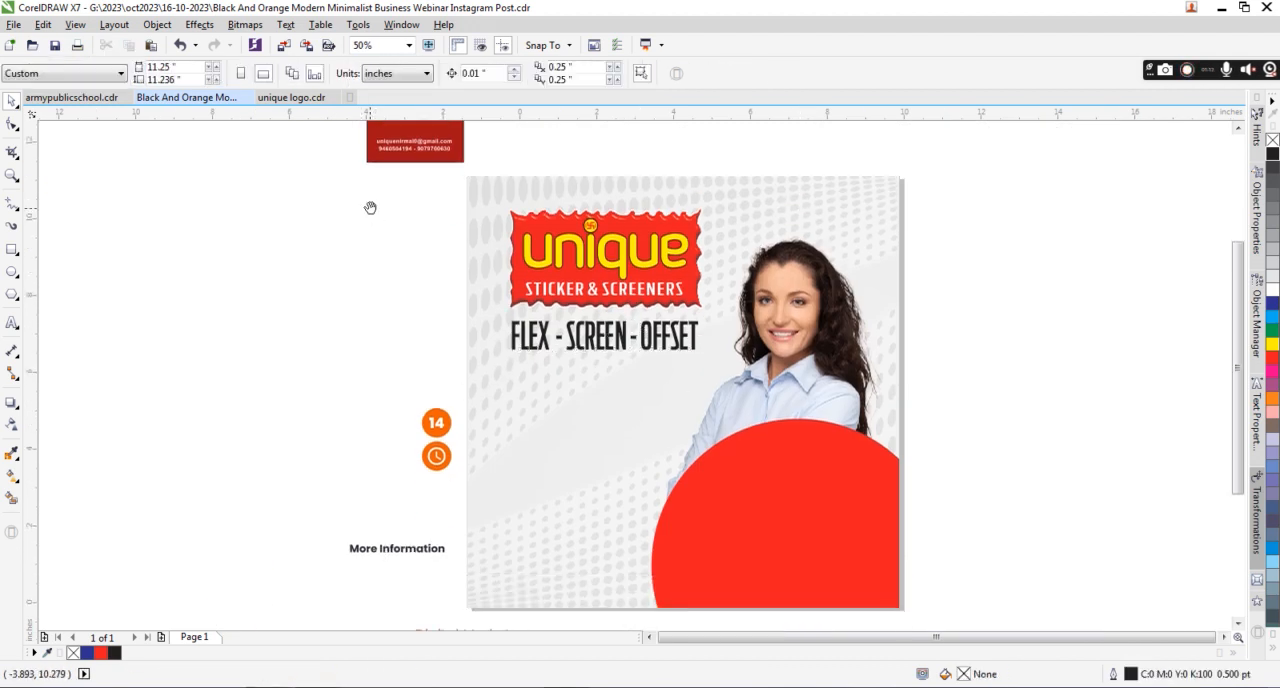
# Move the card's email and phone number lines onto the red shape's lower part, enlarged to about 5.28 inches wide.
pyautogui.scroll(1, 350, 195)
pyautogui.moveTo(516, 228); pyautogui.dragTo(516, 228)
pyautogui.moveTo(428, 197); pyautogui.dragTo(771, 420)
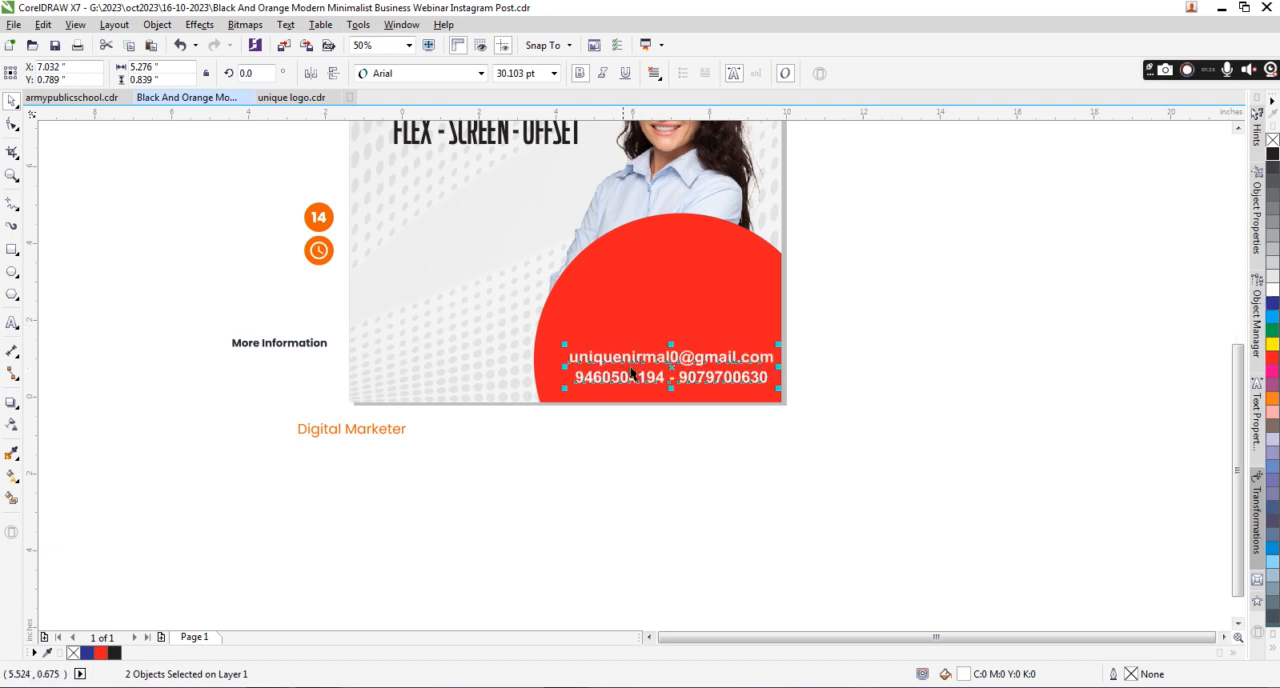
pyautogui.moveTo(716, 361)
pyautogui.mouseDown()
pyautogui.moveTo(700, 362)
pyautogui.moveTo(697, 345)
pyautogui.mouseUp()
pyautogui.scroll(3, 655, 360)
pyautogui.scroll(-2, 652, 390)
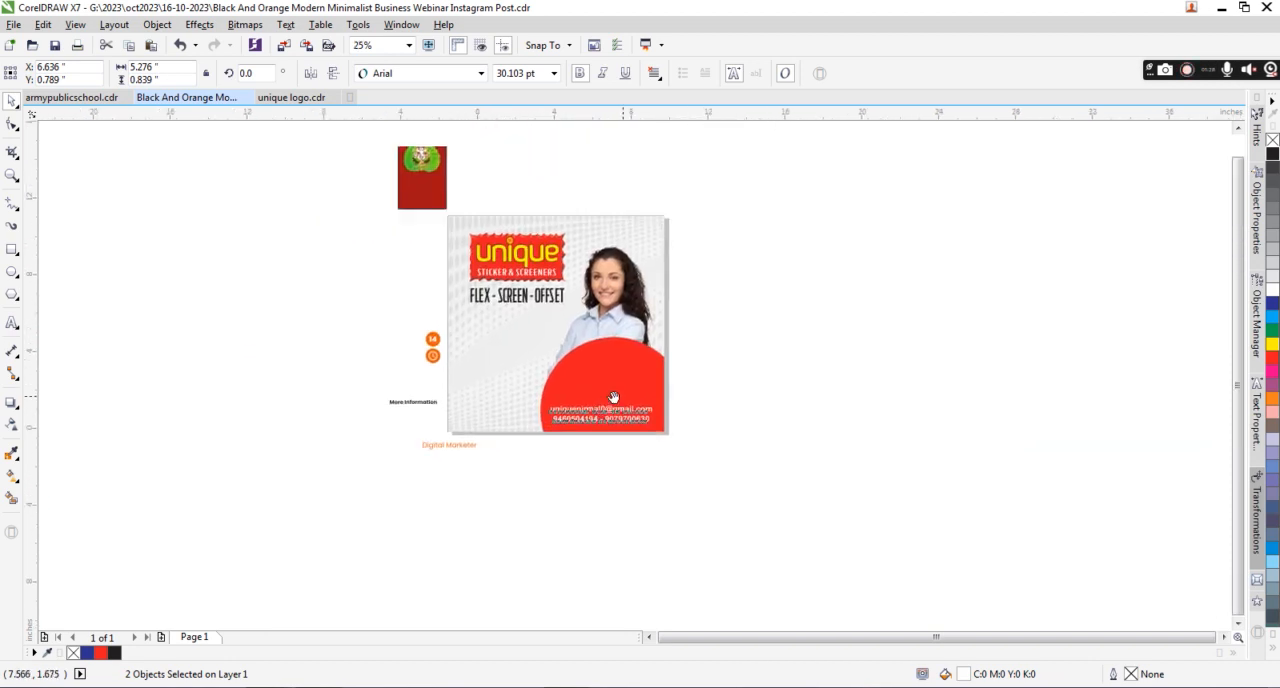
# Place the "More Information" text above the email line on the red shape and color it white.
pyautogui.scroll(2, 620, 368)
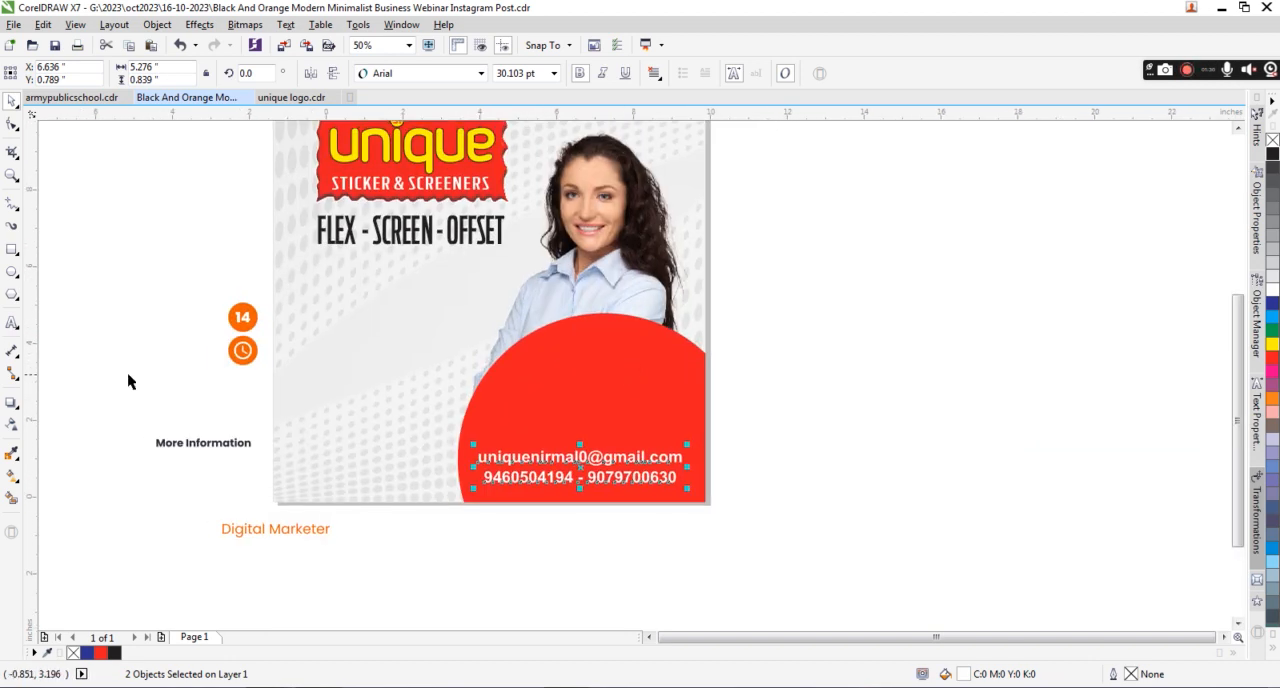
pyautogui.moveTo(231, 451); pyautogui.dragTo(587, 438)
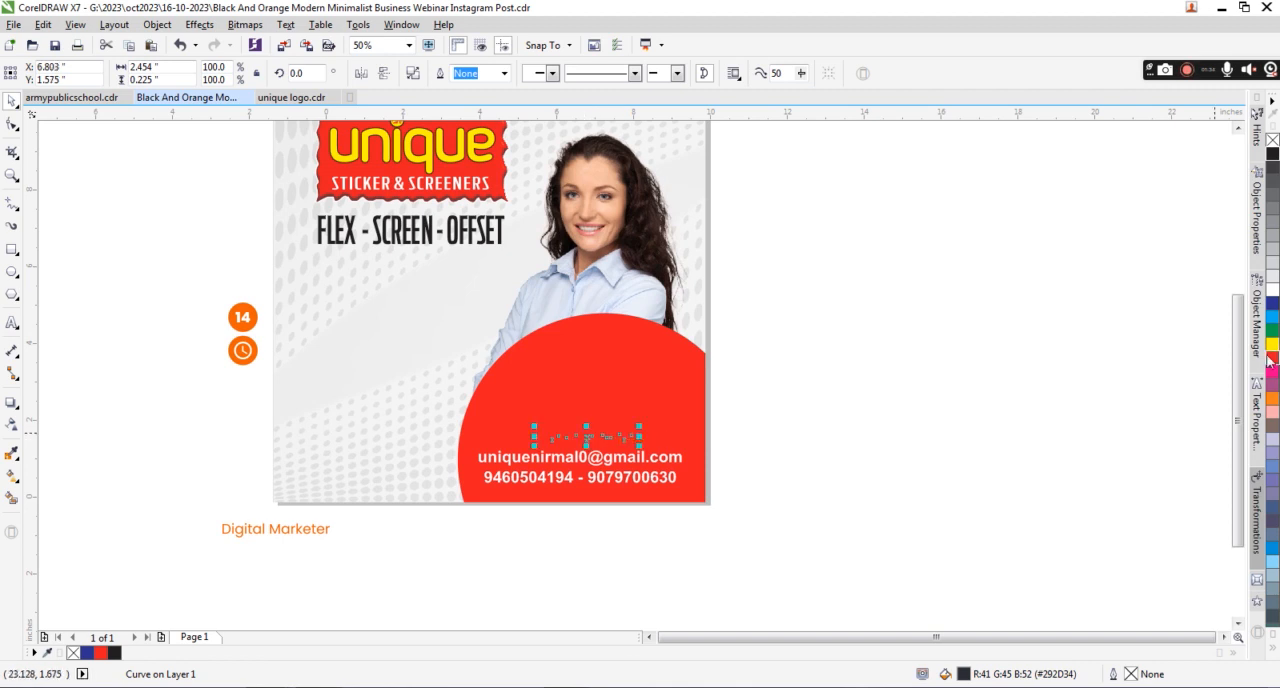
pyautogui.click(1273, 289)
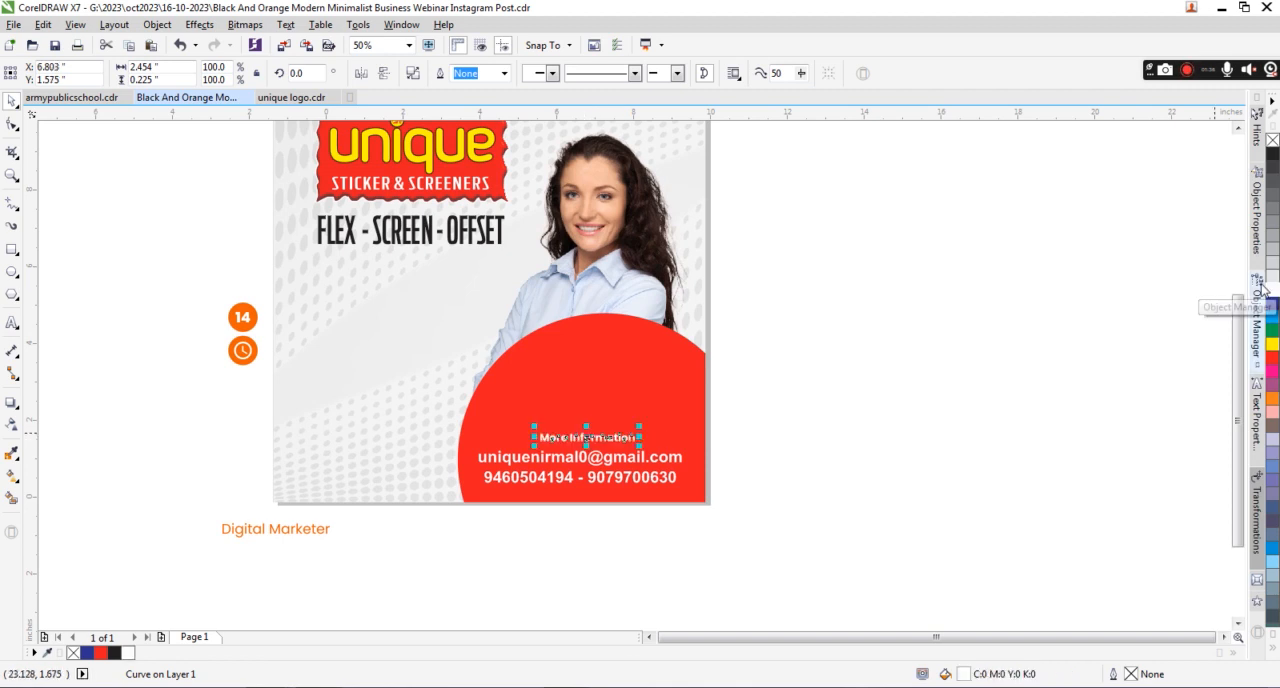
pyautogui.scroll(1, 620, 318)
pyautogui.scroll(-2, 493, 337)
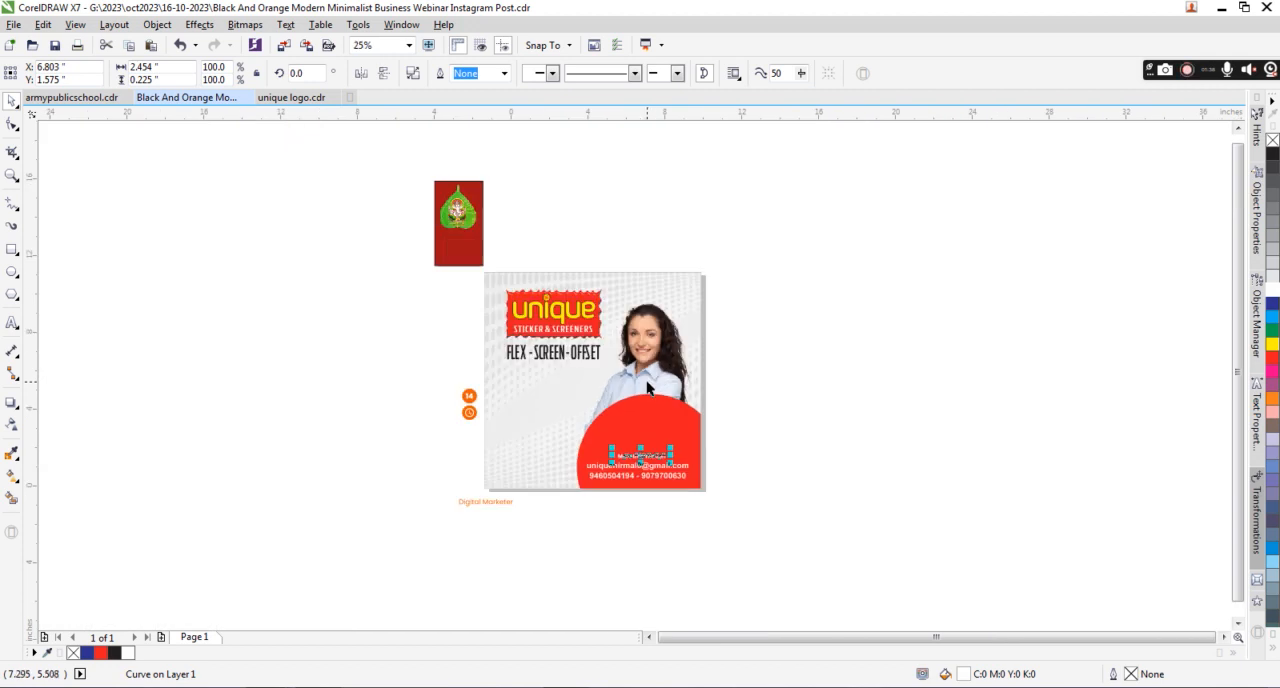
# Move the two orange badges and the "Digital Marketer" text farther away from the post's left side.
pyautogui.moveTo(493, 331); pyautogui.dragTo(541, 399)
pyautogui.moveTo(522, 350); pyautogui.dragTo(430, 353)
pyautogui.moveTo(477, 427); pyautogui.dragTo(594, 492)
pyautogui.moveTo(534, 454); pyautogui.dragTo(388, 437)
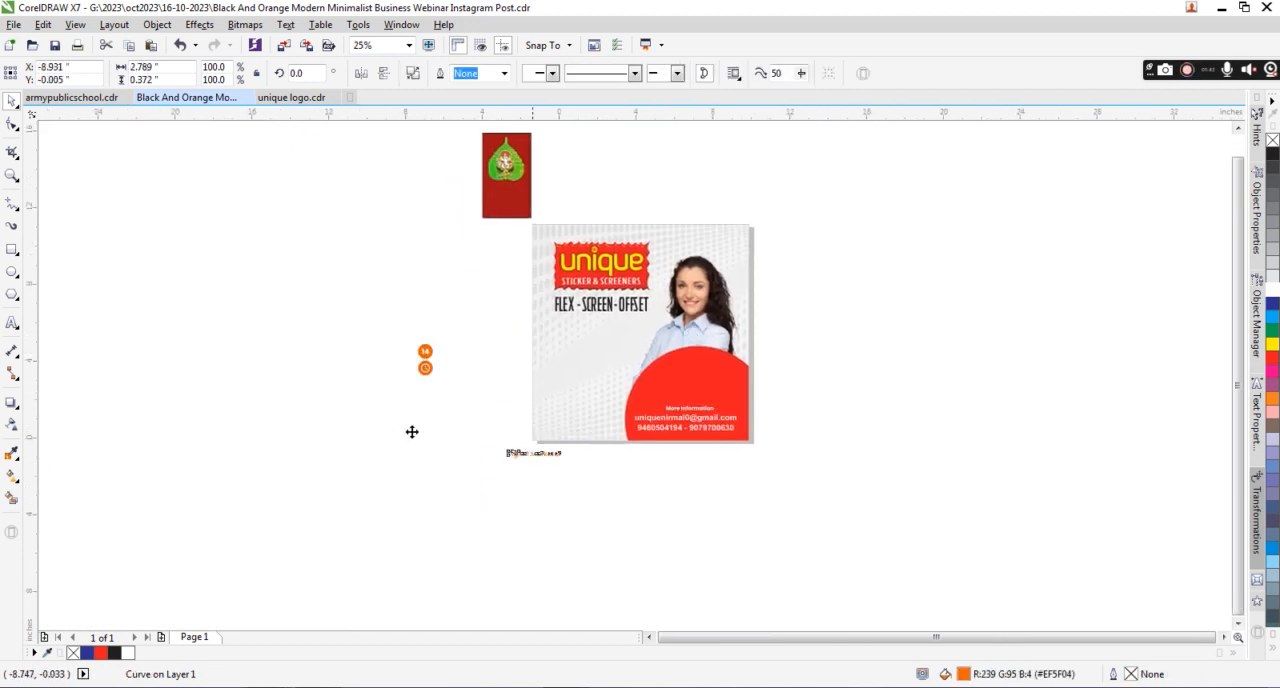
# Split the "FLEX - SCREEN - OFFSET" text into three lines without hyphens and space out the letters of FLEX.
pyautogui.moveTo(593, 367)
pyautogui.mouseDown()
pyautogui.moveTo(535, 321)
pyautogui.moveTo(598, 349)
pyautogui.mouseUp()
pyautogui.scroll(1, 599, 326)
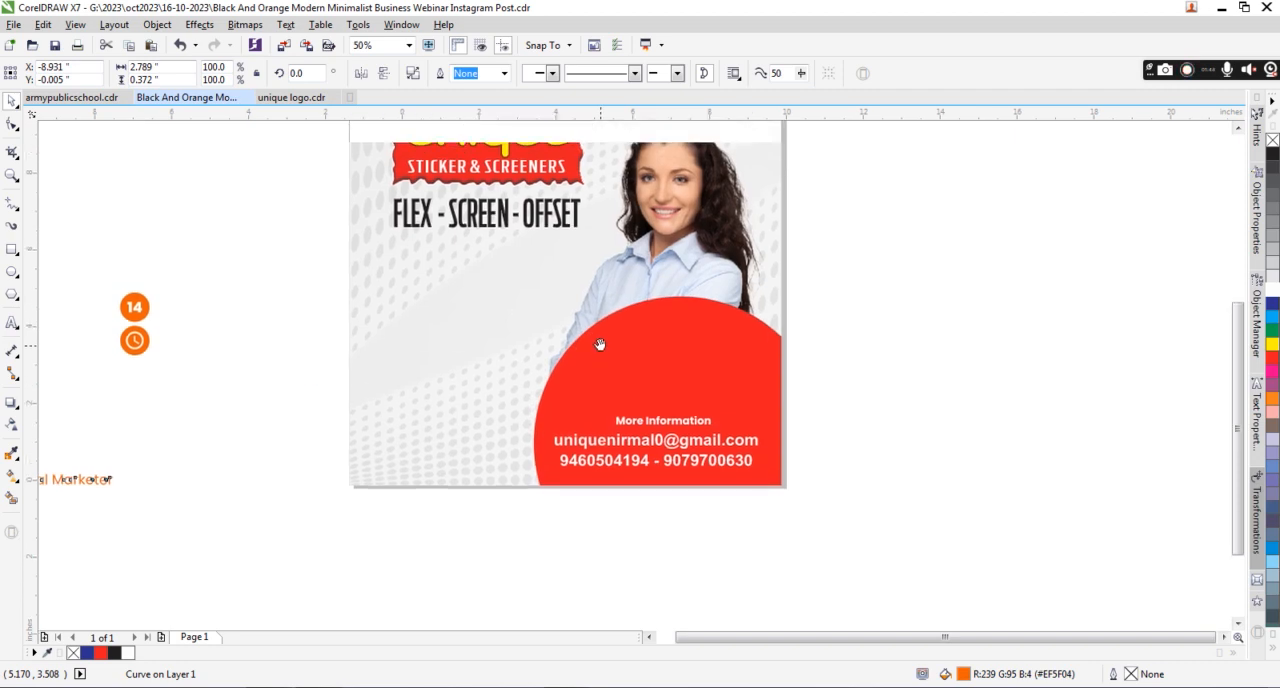
pyautogui.click(538, 214)
pyautogui.click(14, 321)
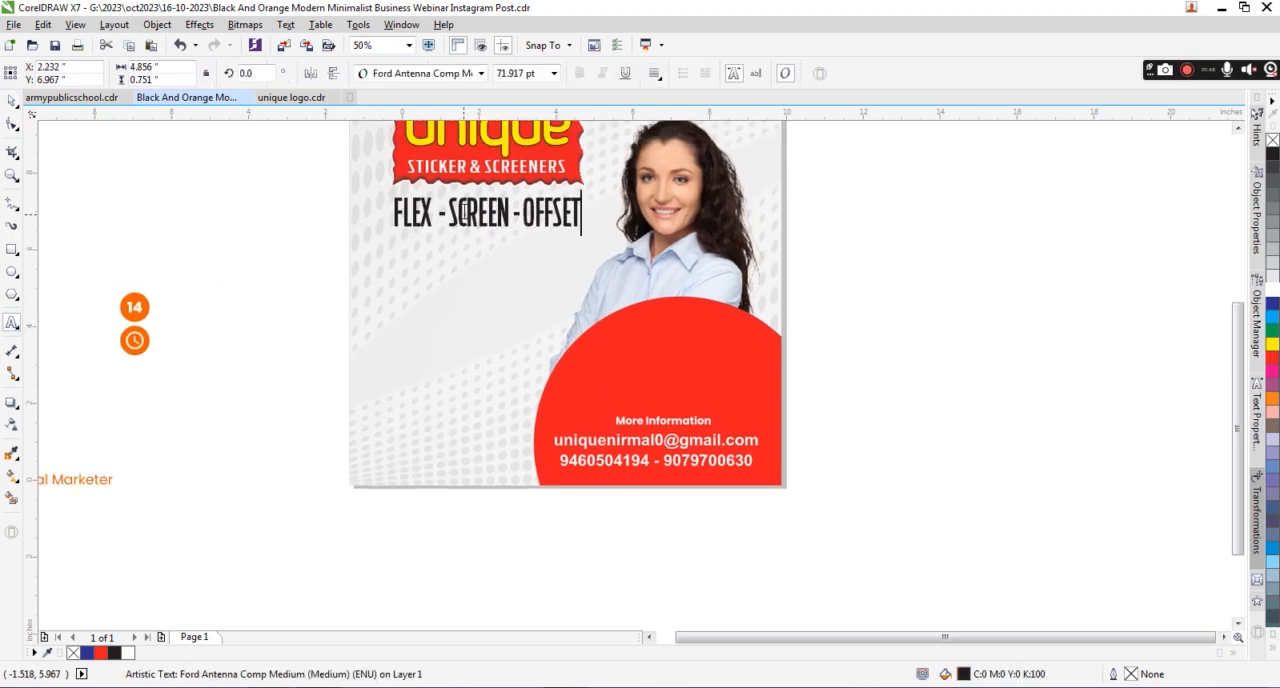
pyautogui.press('BackSpace')
pyautogui.press('BackSpace')
pyautogui.press('Return')
pyautogui.click(467, 248)
pyautogui.press('BackSpace')
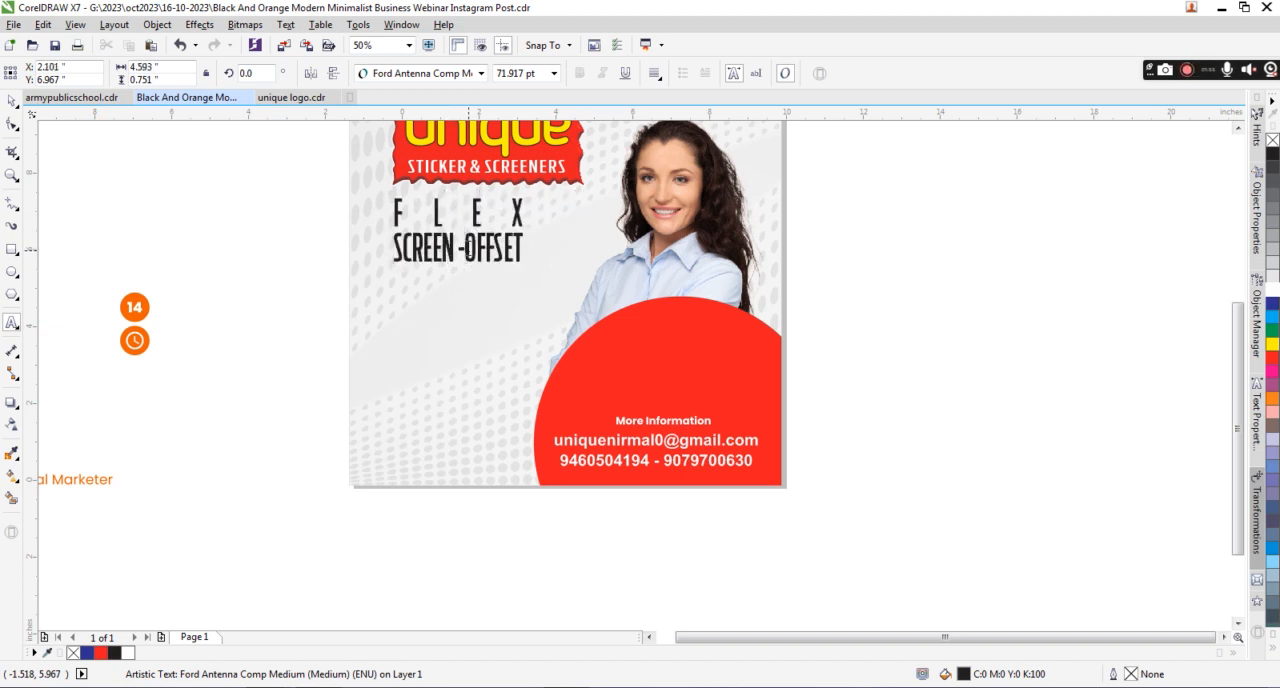
pyautogui.press('BackSpace')
pyautogui.press('Return')
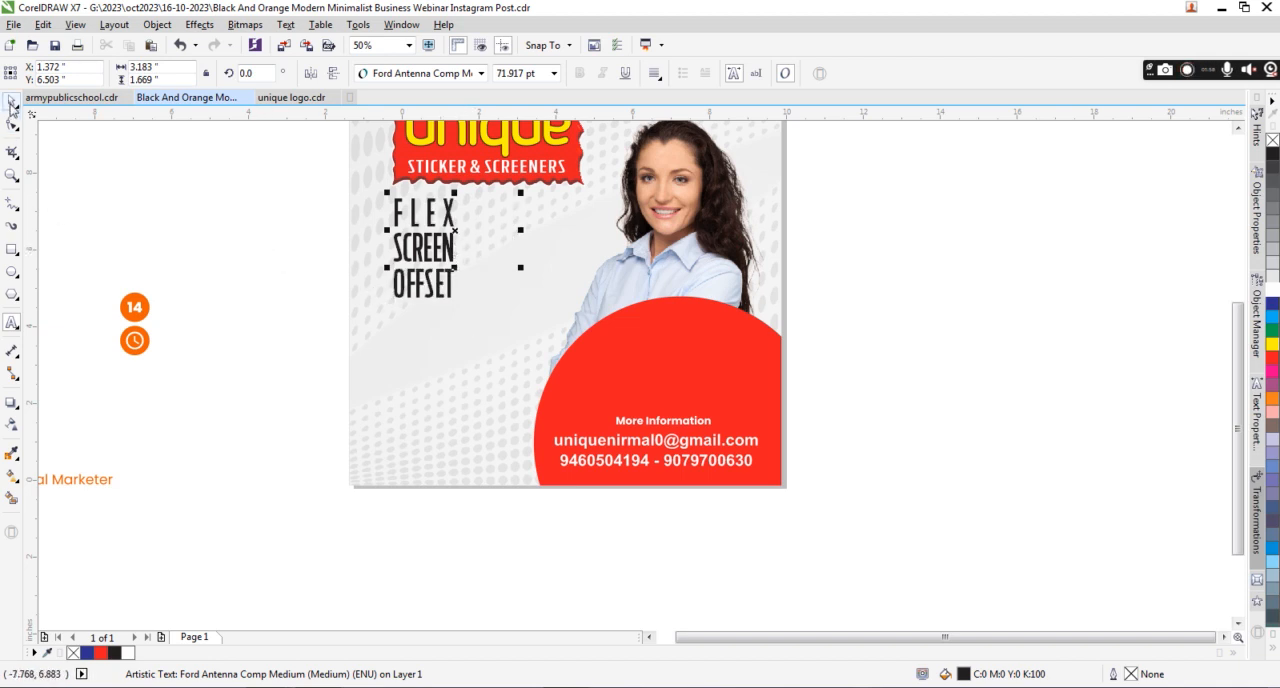
# Enlarge the three-line text to about 3.51 by 5.77 inches and left-align it with the logo.
pyautogui.moveTo(470, 310); pyautogui.dragTo(535, 420)
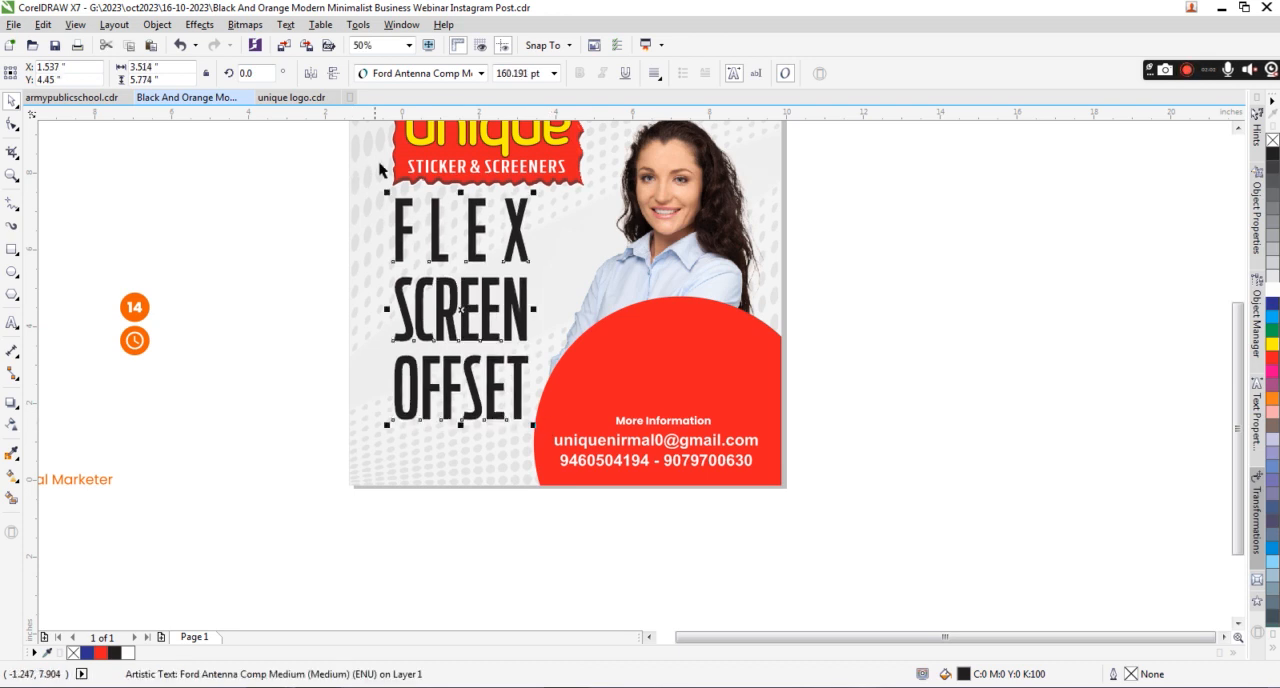
pyautogui.keyDown('shift'); pyautogui.click(393, 163); pyautogui.keyUp('shift')
pyautogui.press('l')
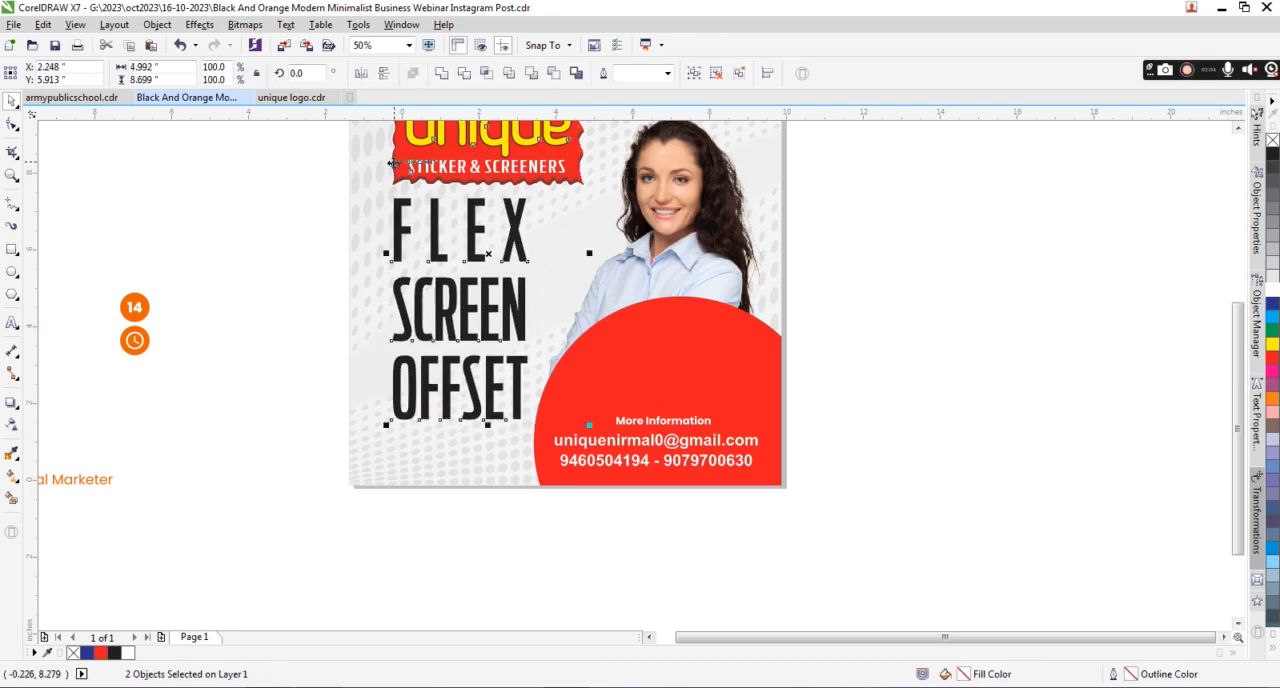
# Place a copy of the email text below OFFSET and color it black.
pyautogui.click(606, 455)
pyautogui.moveTo(606, 455); pyautogui.dragTo(420, 439)
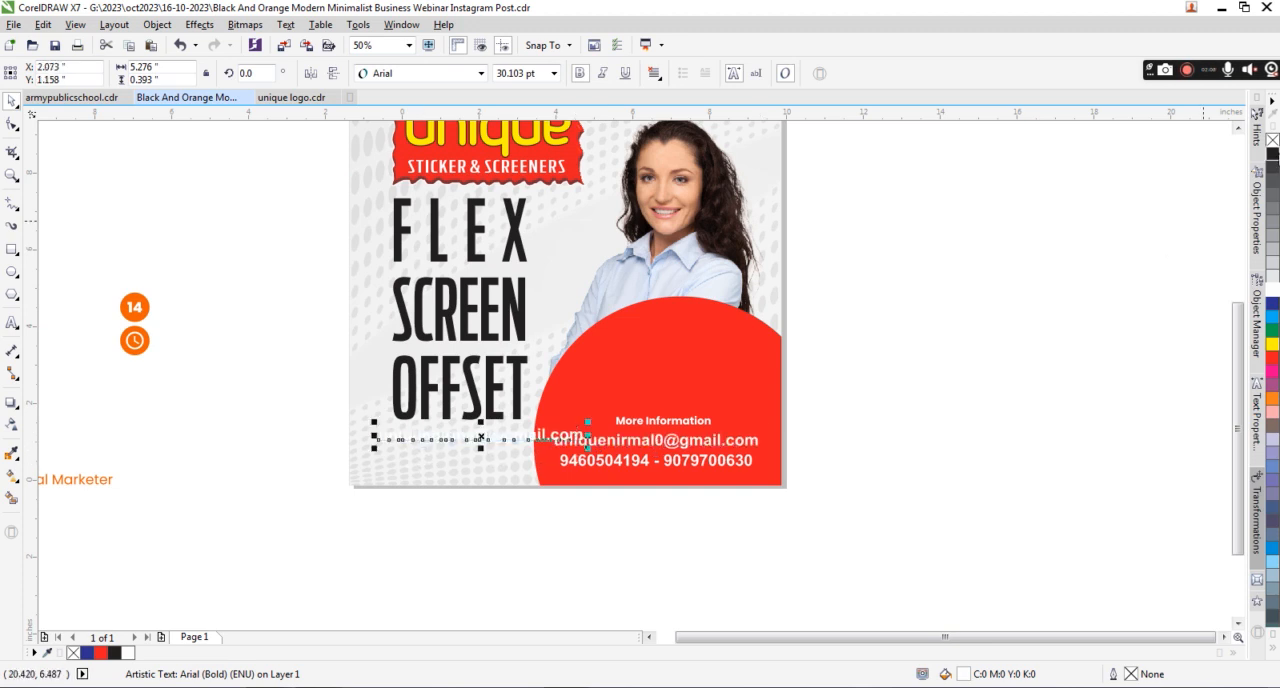
pyautogui.click(1272, 153)
# Change the font of the entire black text line below OFFSET to Kruti Dev 710.
pyautogui.scroll(2, 433, 428)
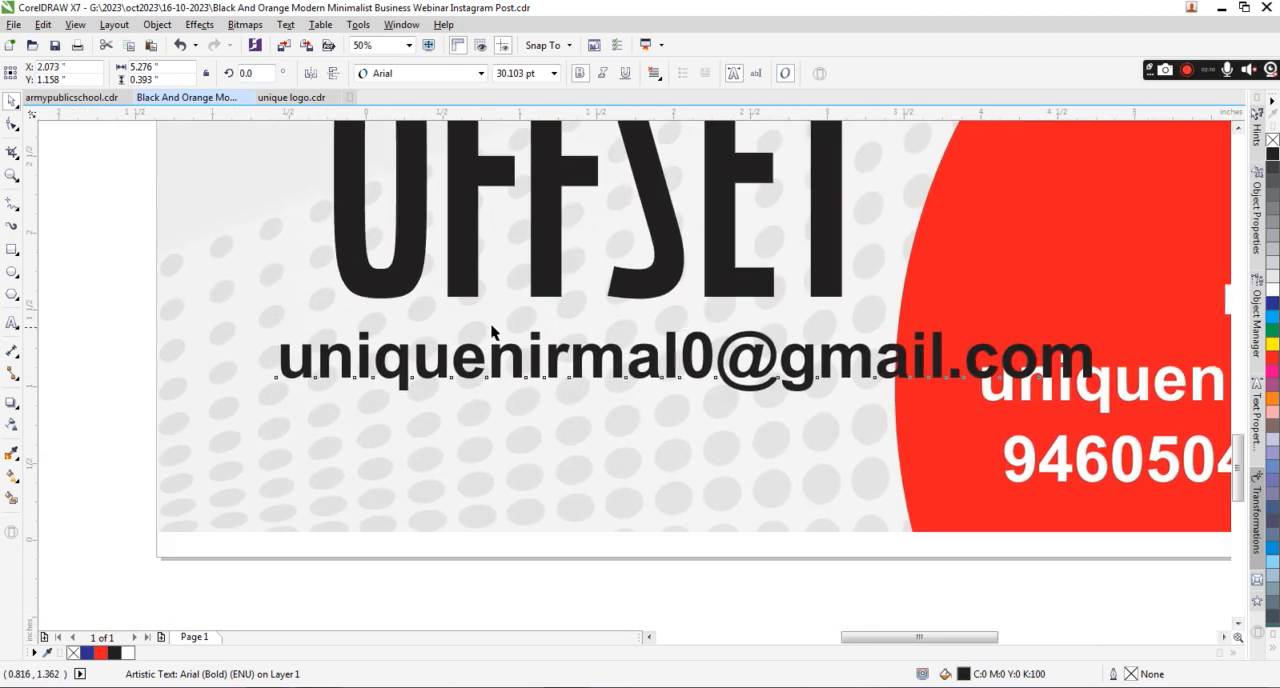
pyautogui.click(10, 325)
pyautogui.click(452, 352)
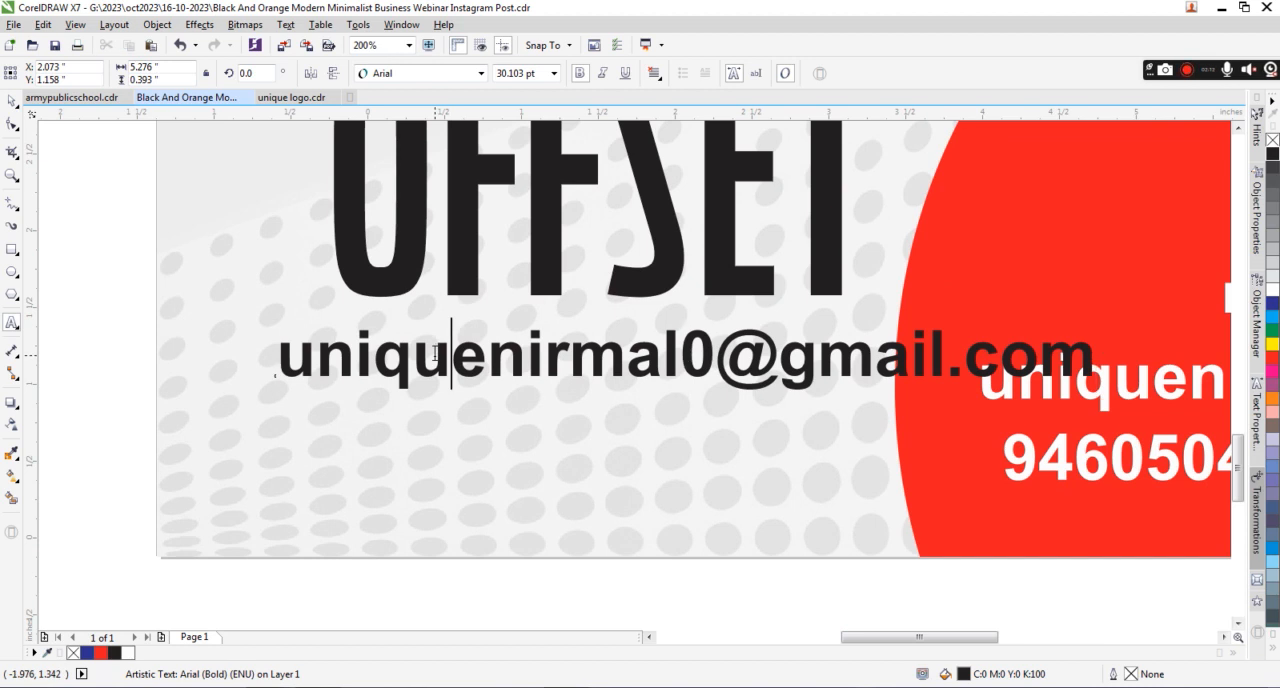
pyautogui.hotkey('ctrl', 'a')
pyautogui.click(437, 78)
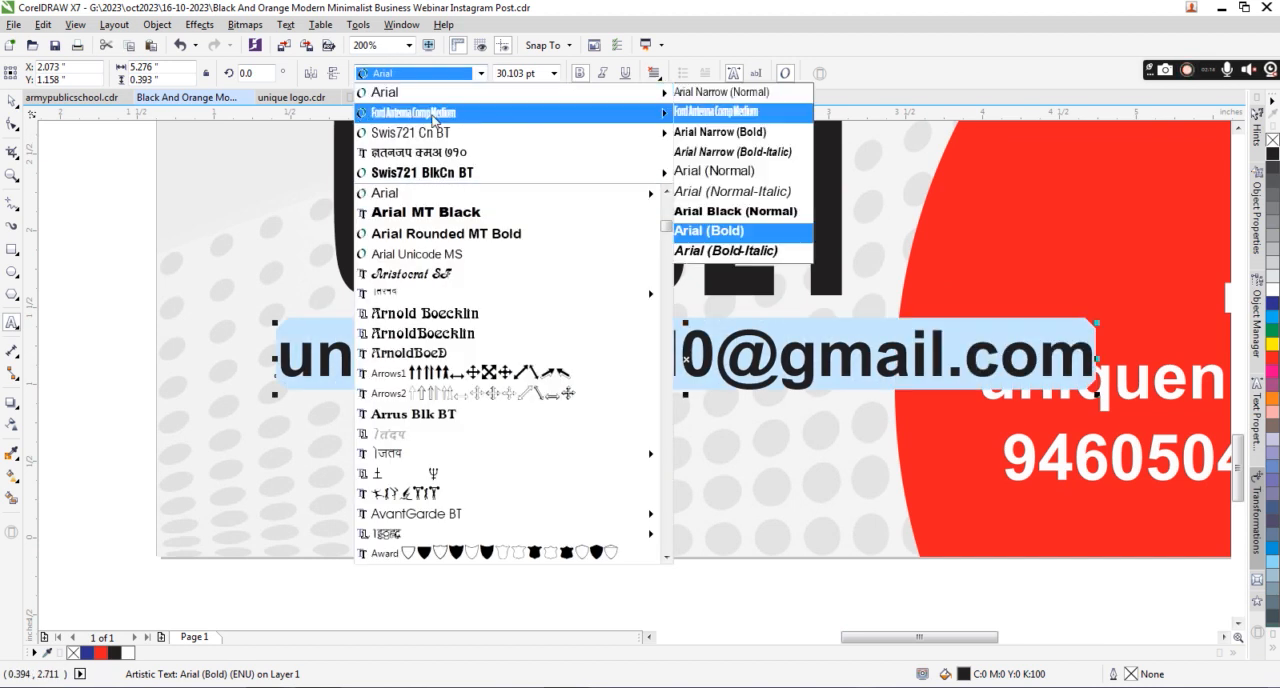
pyautogui.click(430, 123)
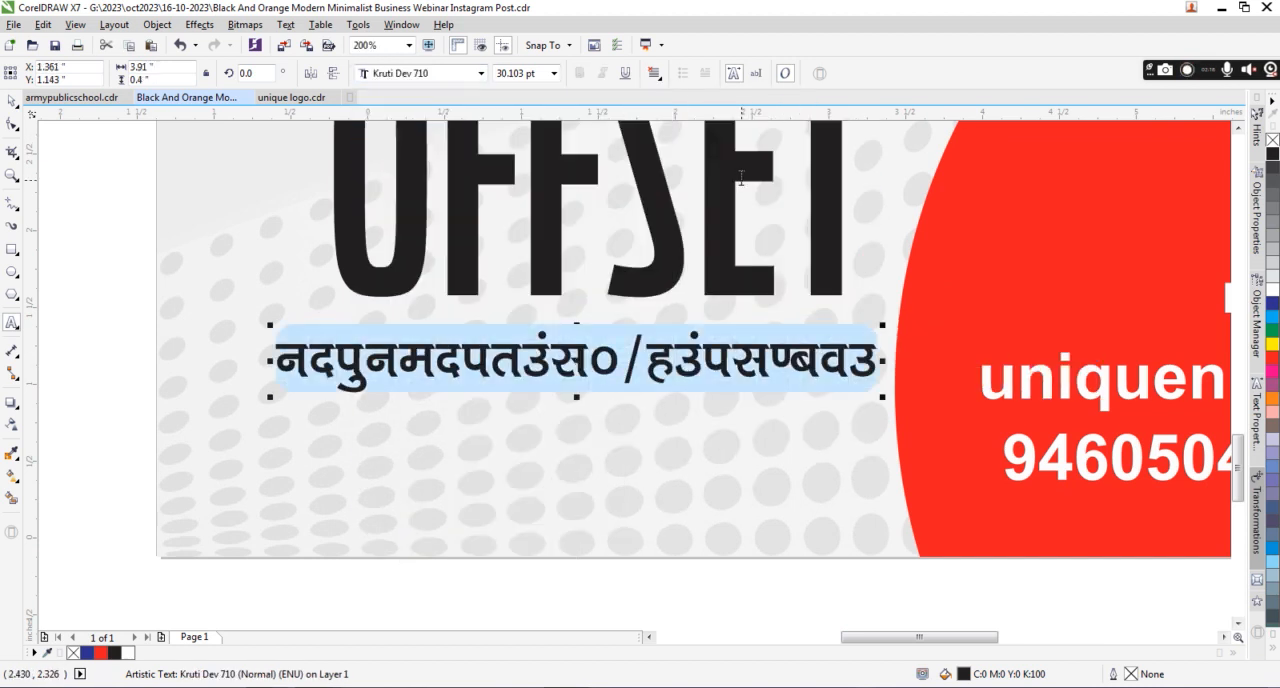
# Replace the black text below OFFSET with the landmark line of the shop's Hindi address.
pyautogui.write('lqxuhn')
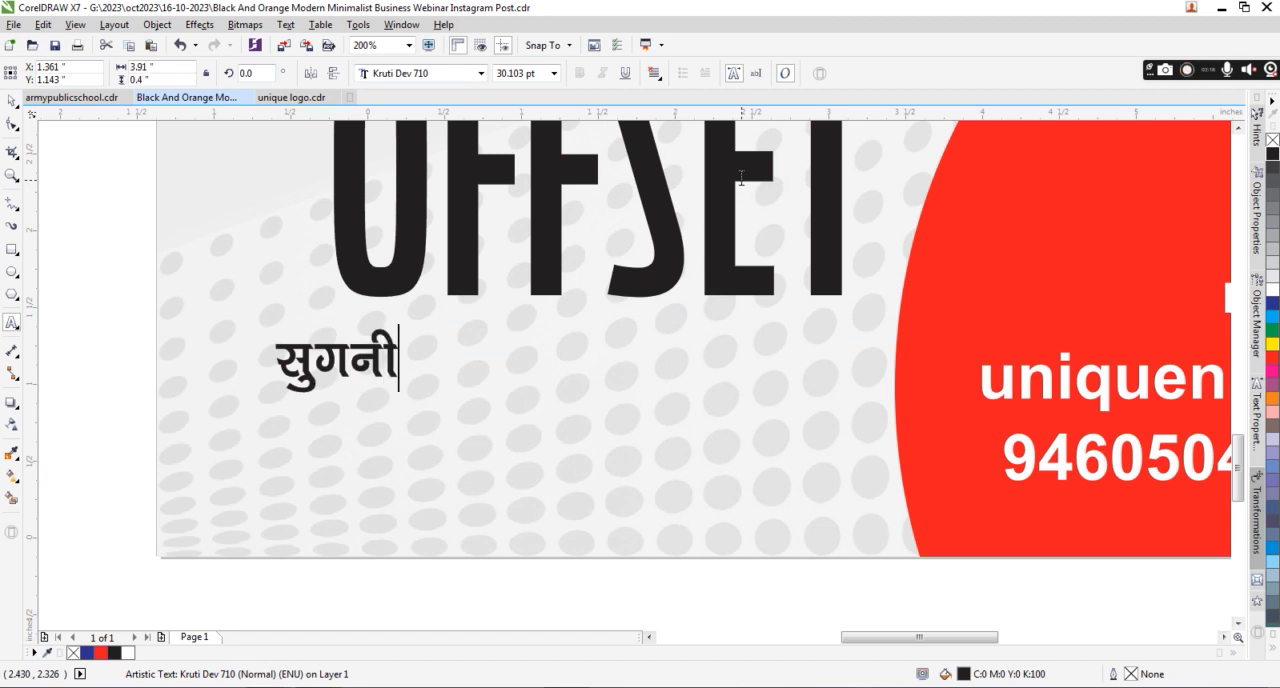
pyautogui.write('soh gk')
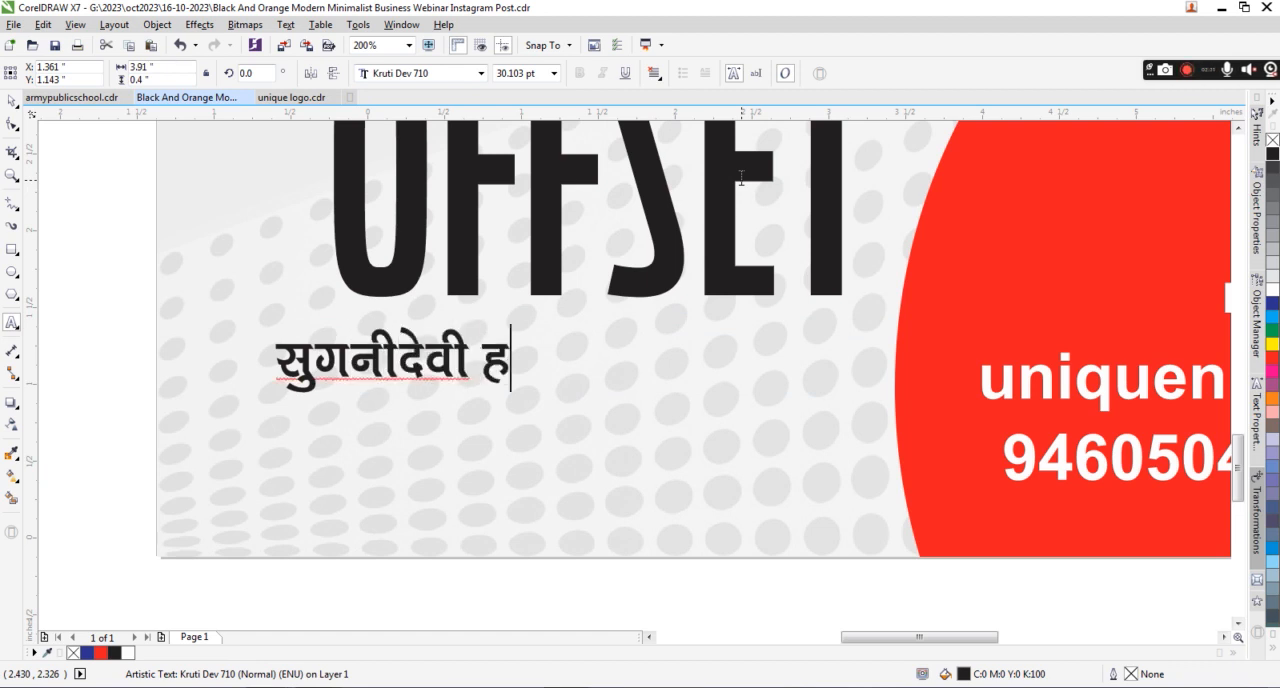
pyautogui.write('WLihVy')
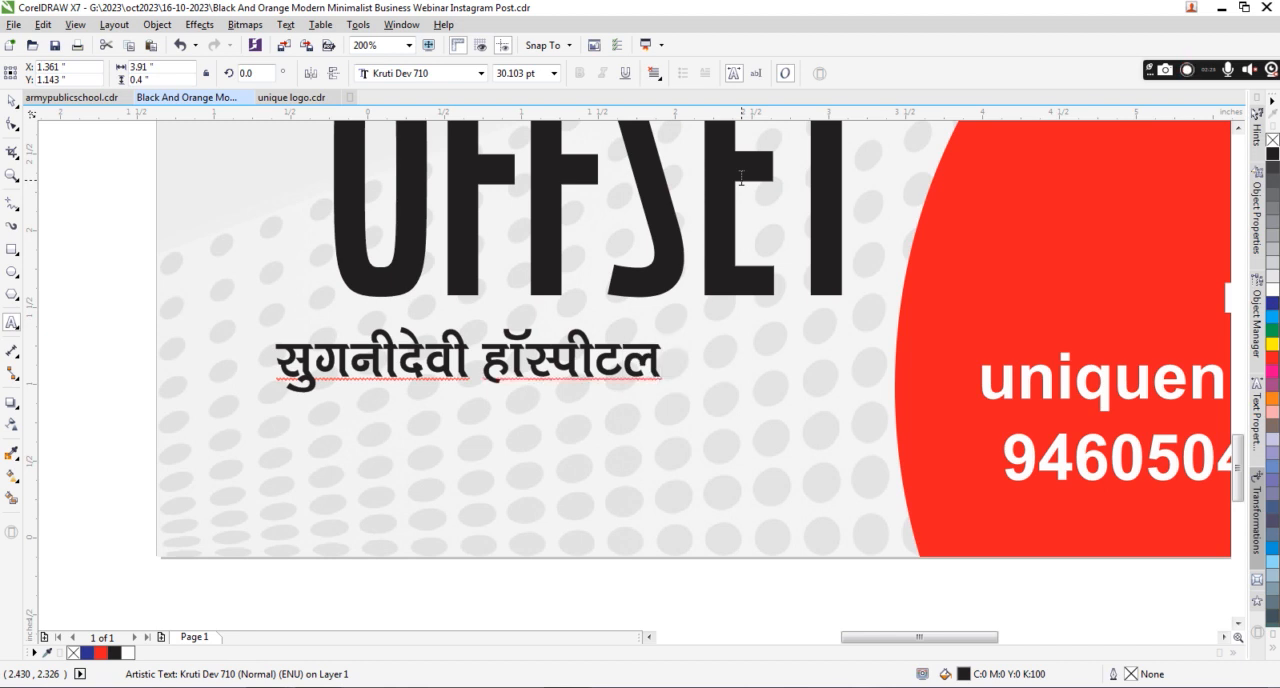
pyautogui.write(' ds ikl')
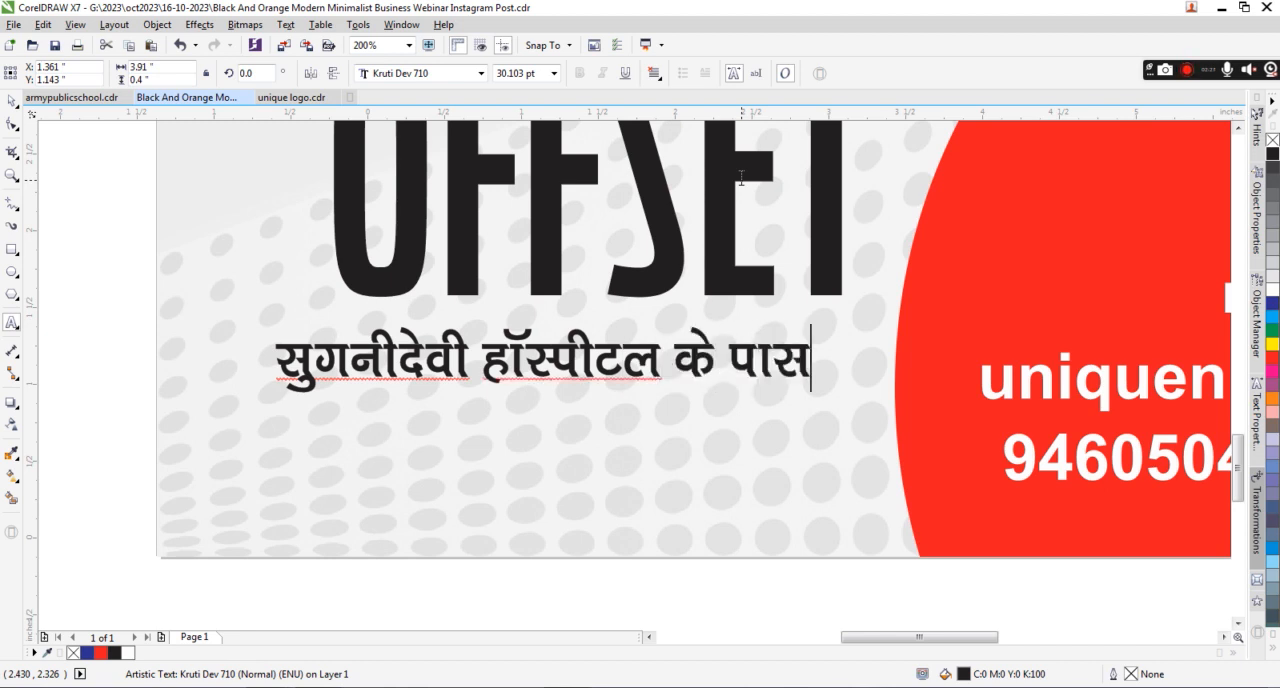
# Add the neighbourhood name as the second line of the Hindi address.
pyautogui.press('Return')
pyautogui.write('xqtjksa dk ekSgyYyk')
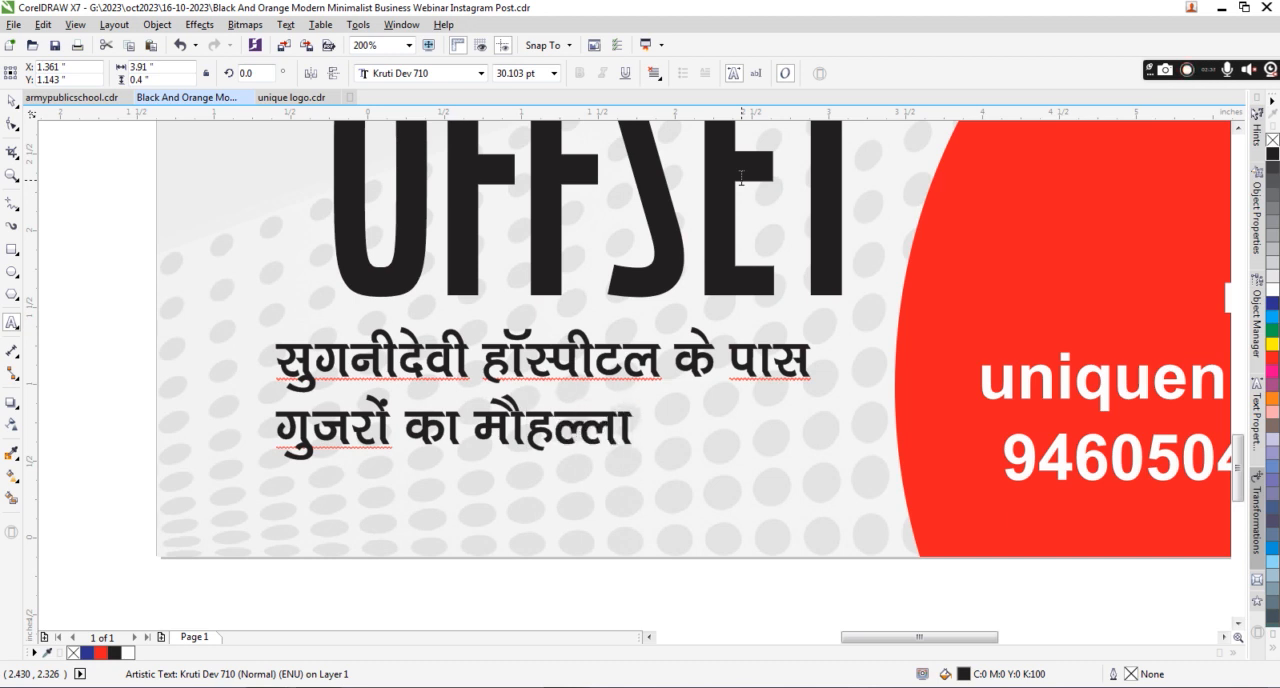
# Add the road, locality and city as the third line of the Hindi address, separated by commas.
pyautogui.press('Return')
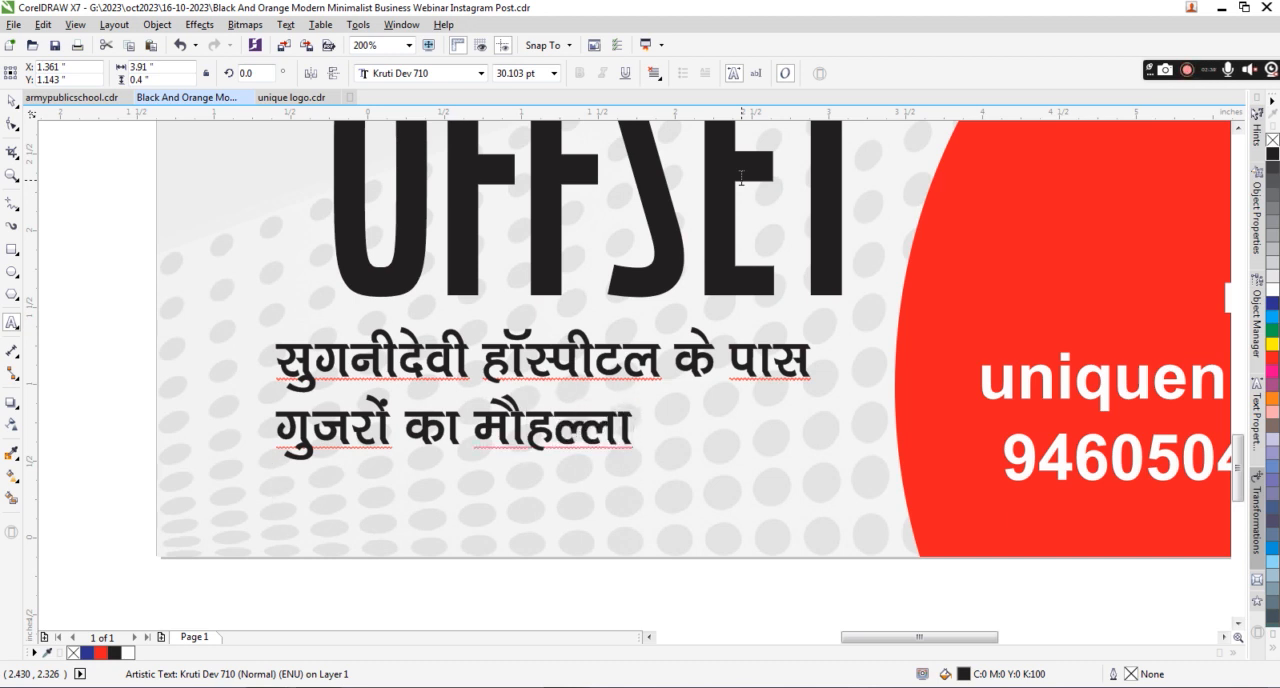
pyautogui.write('iqjkuh t')
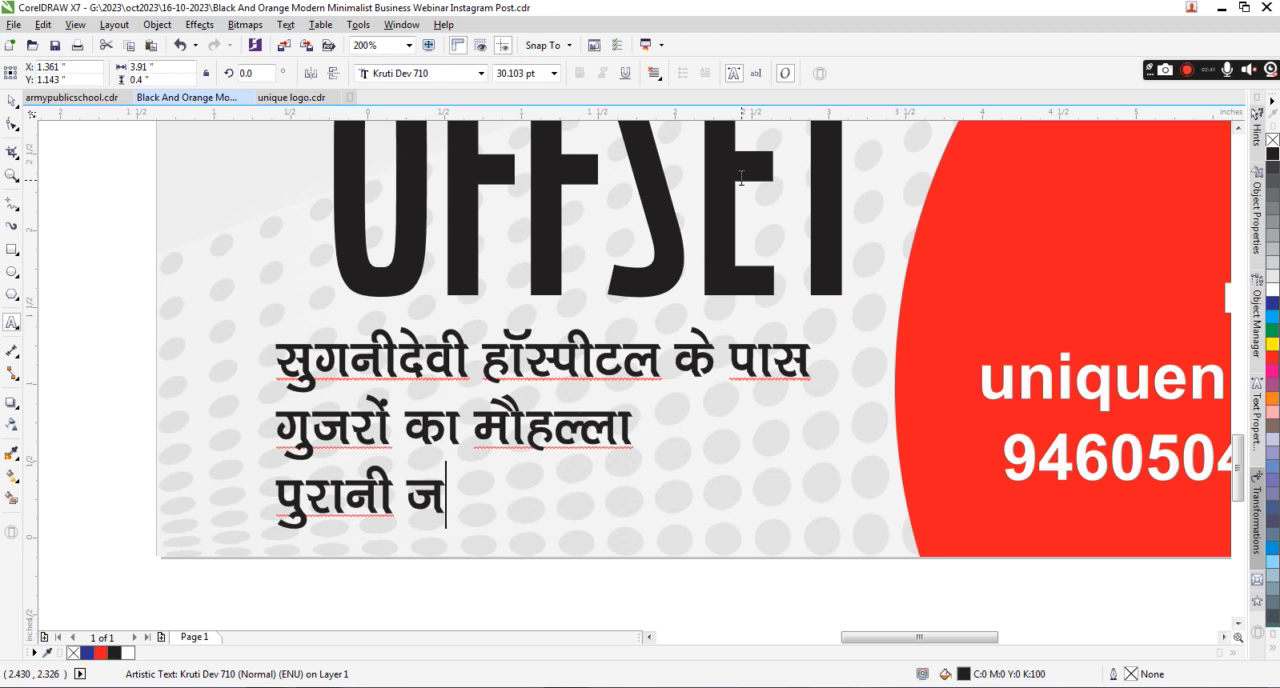
pyautogui.write('sy jksM')
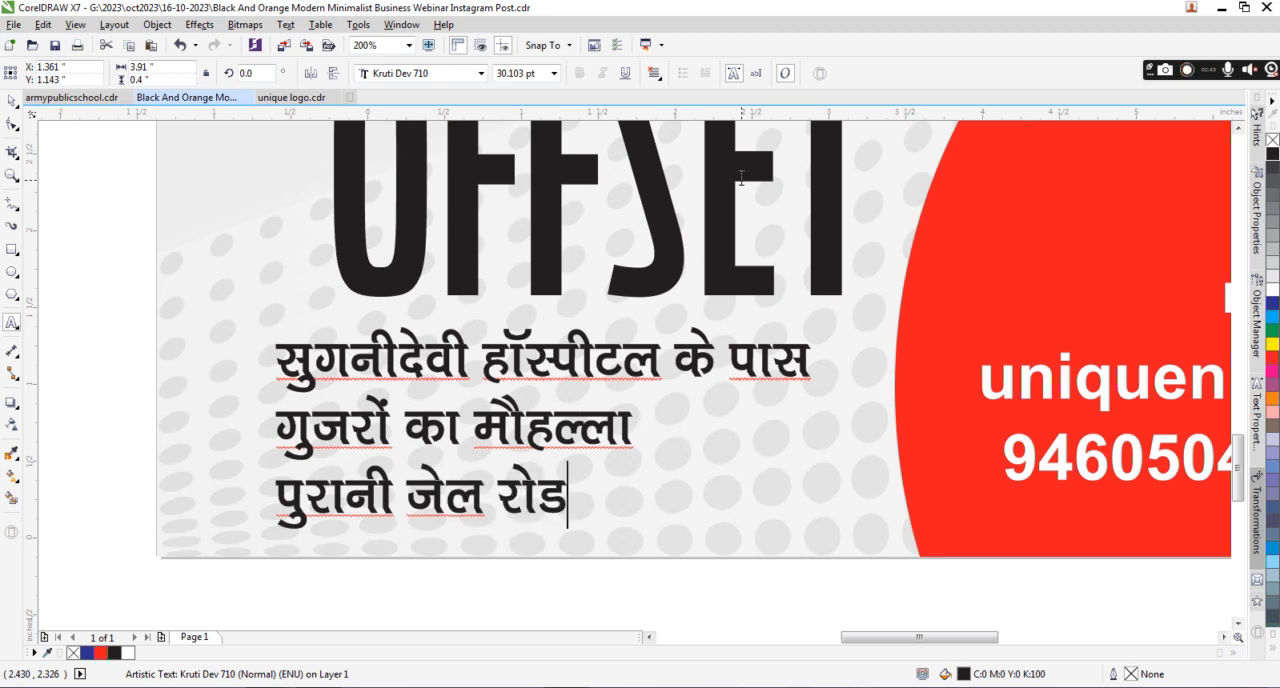
pyautogui.write('] ')
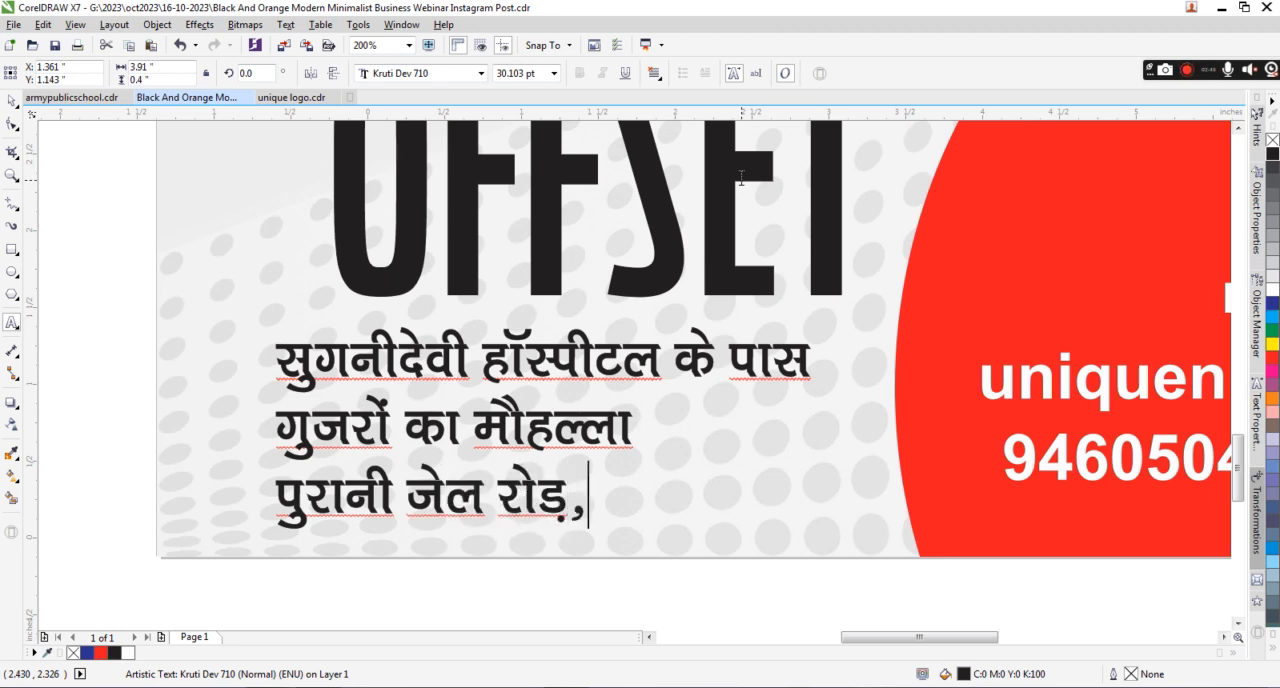
pyautogui.write('xksxkd')
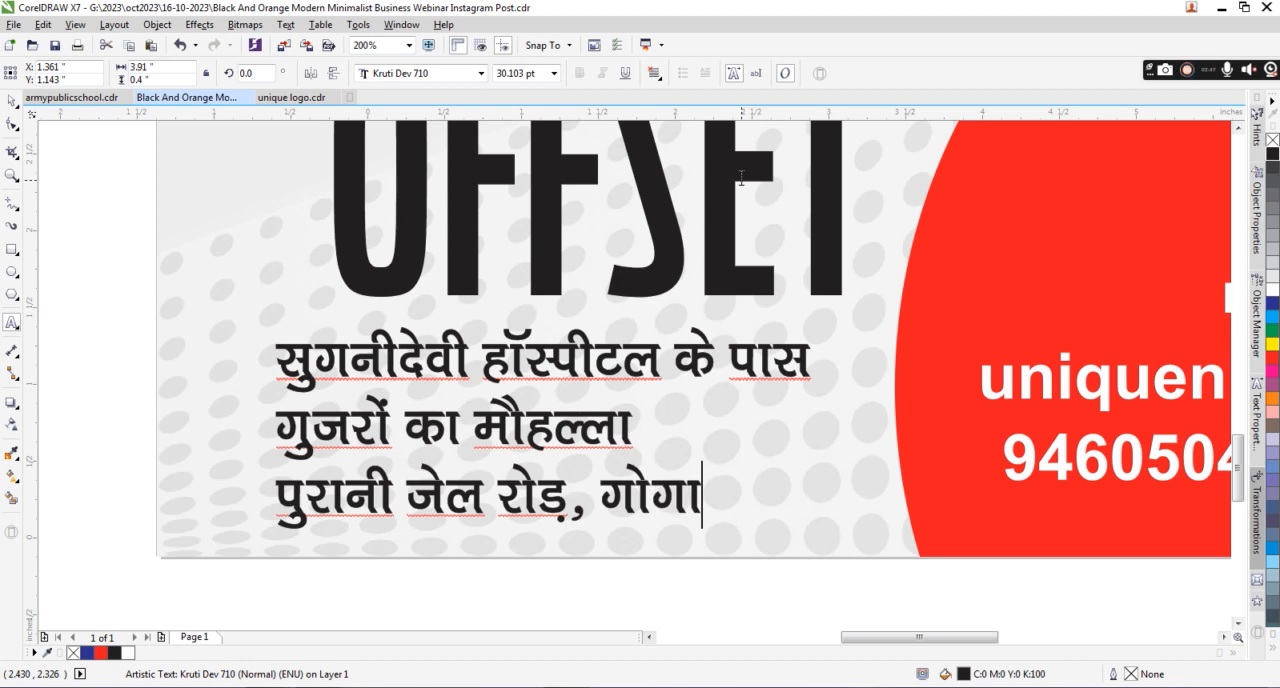
pyautogui.press('BackSpace')
pyautogui.write('xsV')
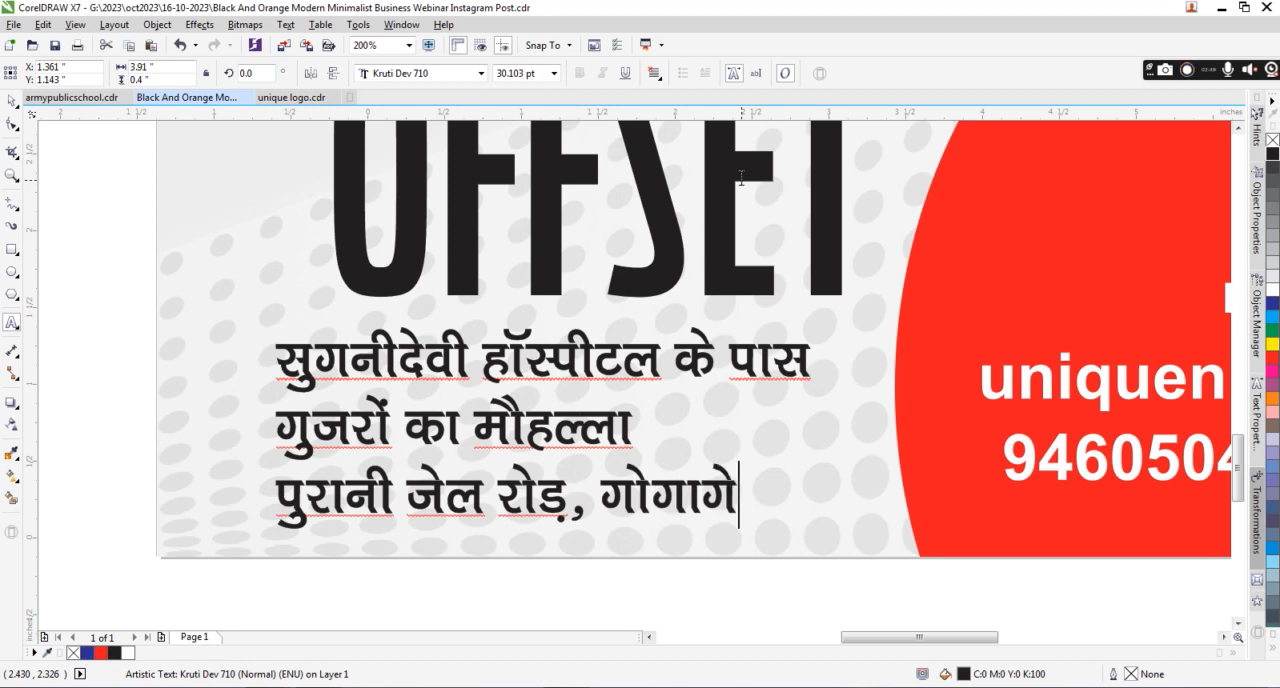
pyautogui.write('] chdkusj')
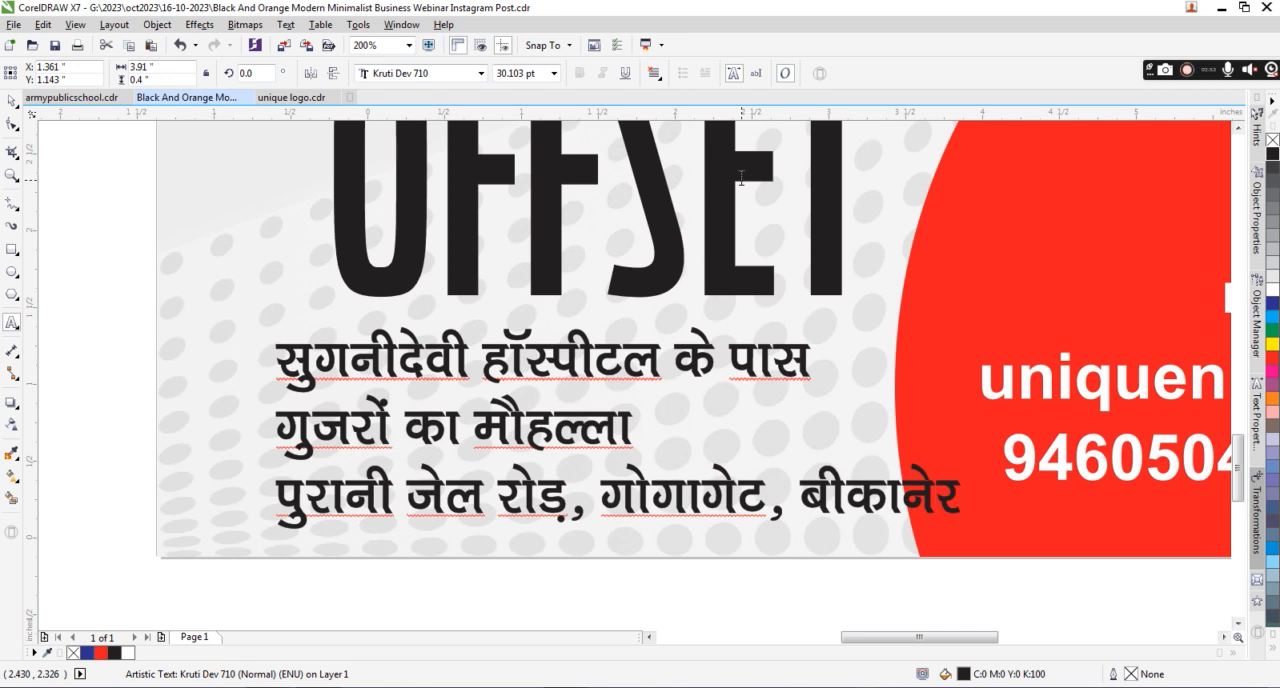
pyautogui.write('.6')
# Append a period and the postal code after the city, and break the city with its code onto a fourth line.
pyautogui.press('BackSpace')
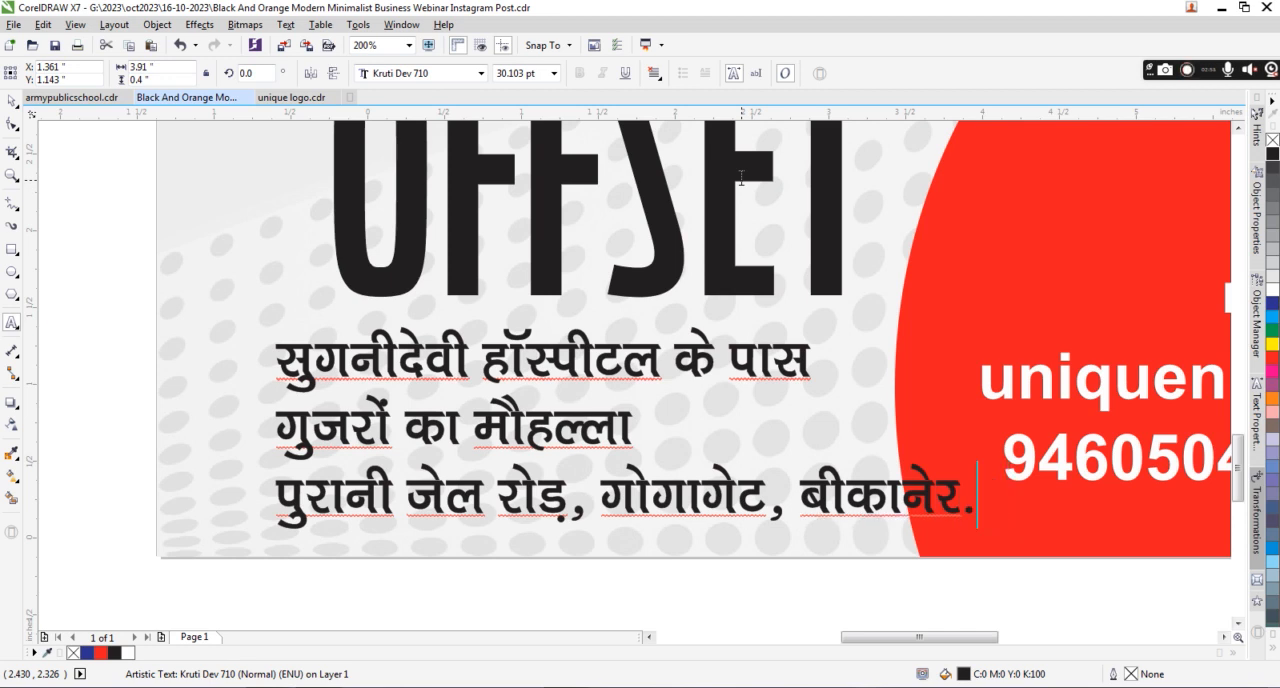
pyautogui.write('334001')
pyautogui.click(800, 495)
pyautogui.press('Return')
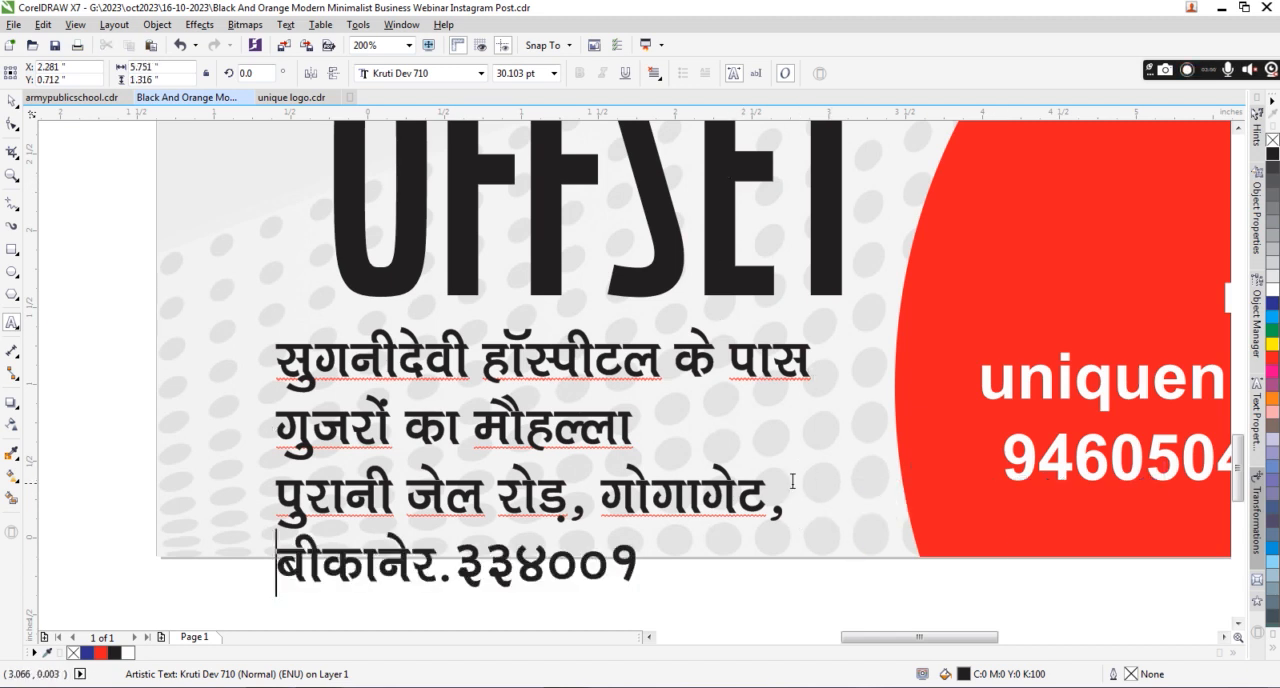
pyautogui.hotkey('ctrl', 'space')
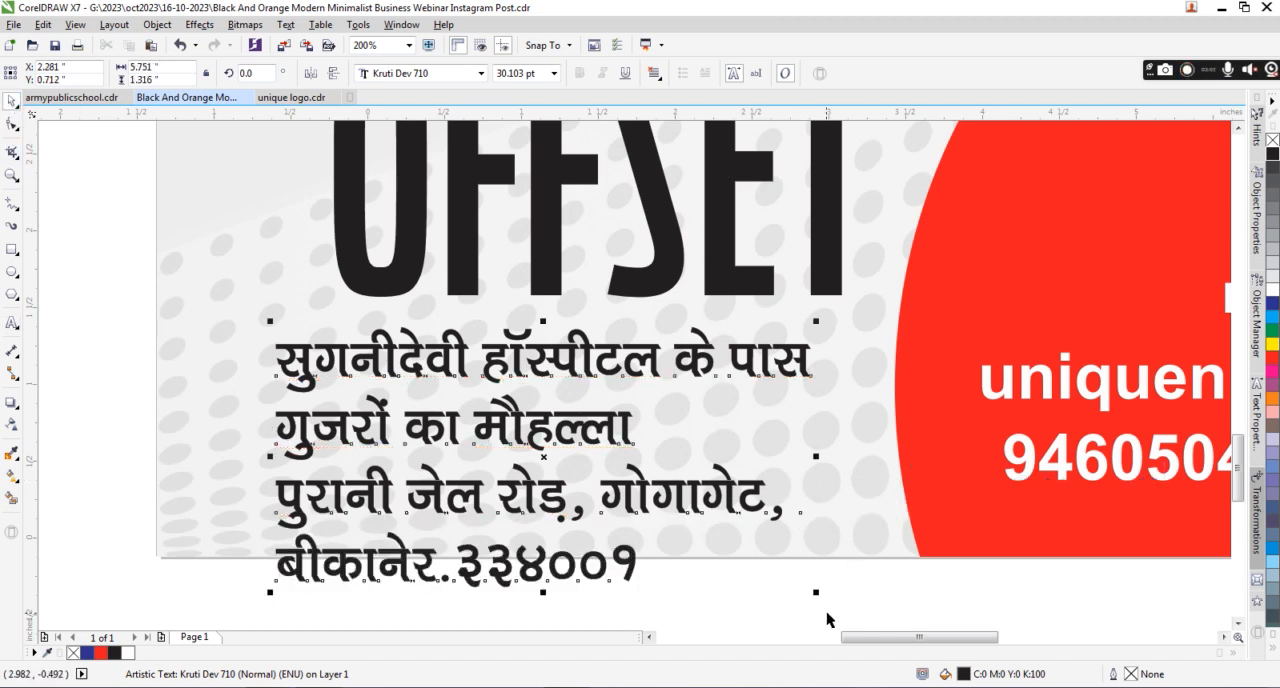
# Scale the address block down to about 1.99 by 0.97 inches and move it into the lower-left corner of the post.
pyautogui.moveTo(817, 592); pyautogui.dragTo(587, 481)
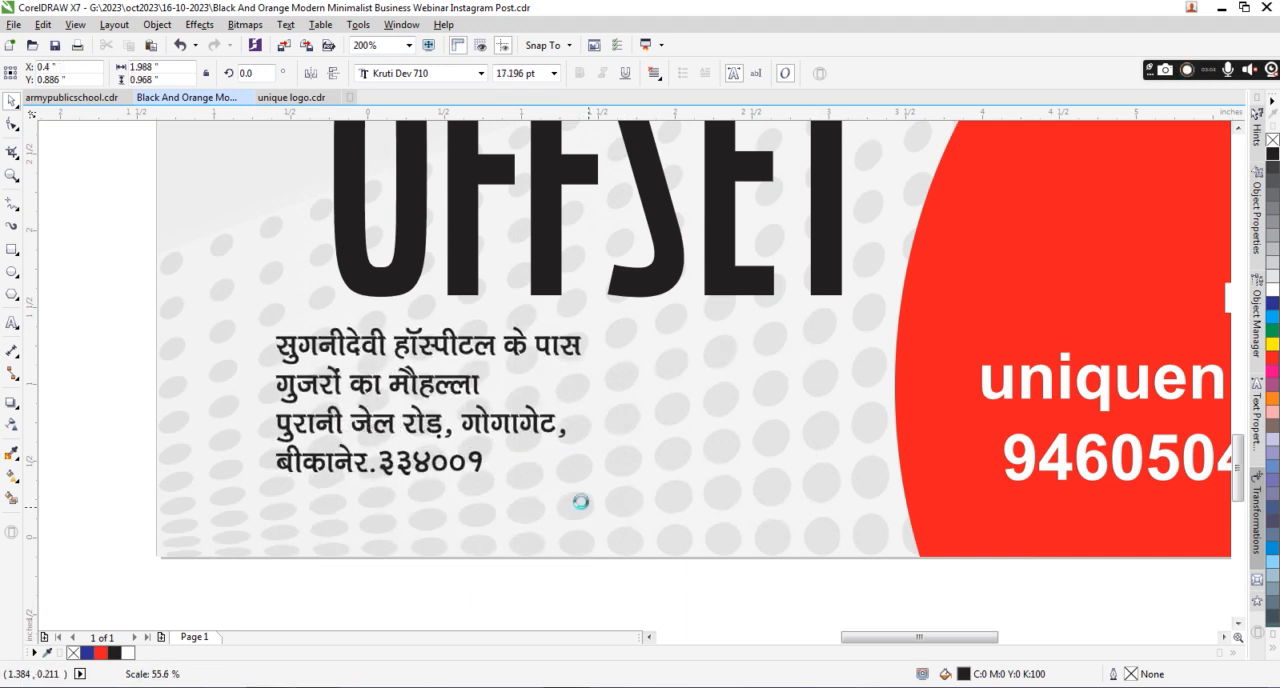
pyautogui.moveTo(381, 347); pyautogui.dragTo(313, 408)
pyautogui.scroll(-3, 585, 348)
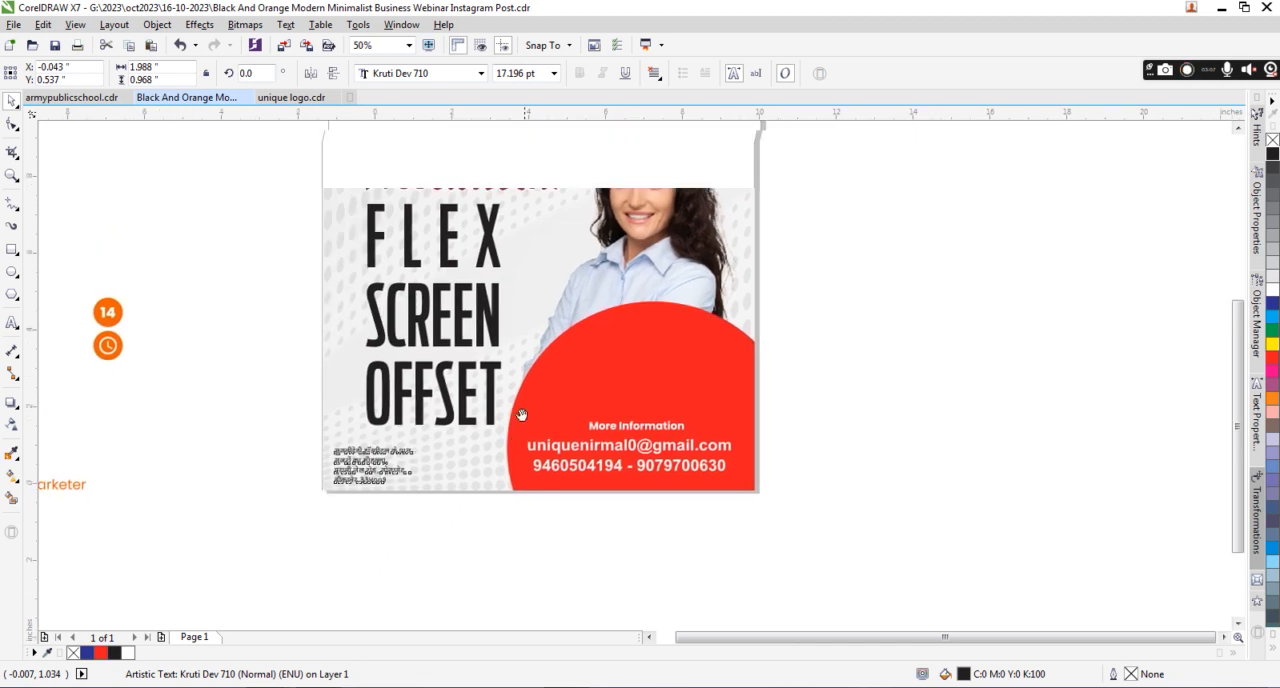
pyautogui.moveTo(583, 342); pyautogui.dragTo(566, 424)
pyautogui.moveTo(590, 280); pyautogui.dragTo(588, 311)
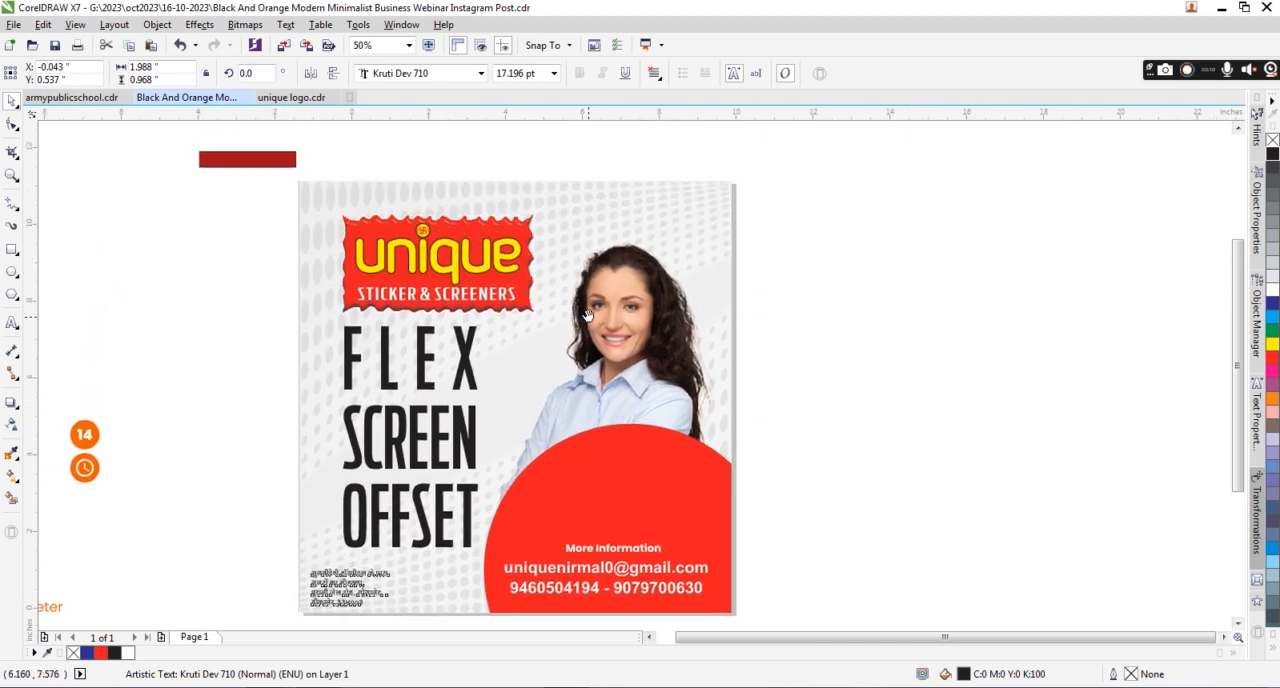
# Enlarge the address block to about 2.61 by 1.27 inches and position it just below OFFSET.
pyautogui.click(461, 392)
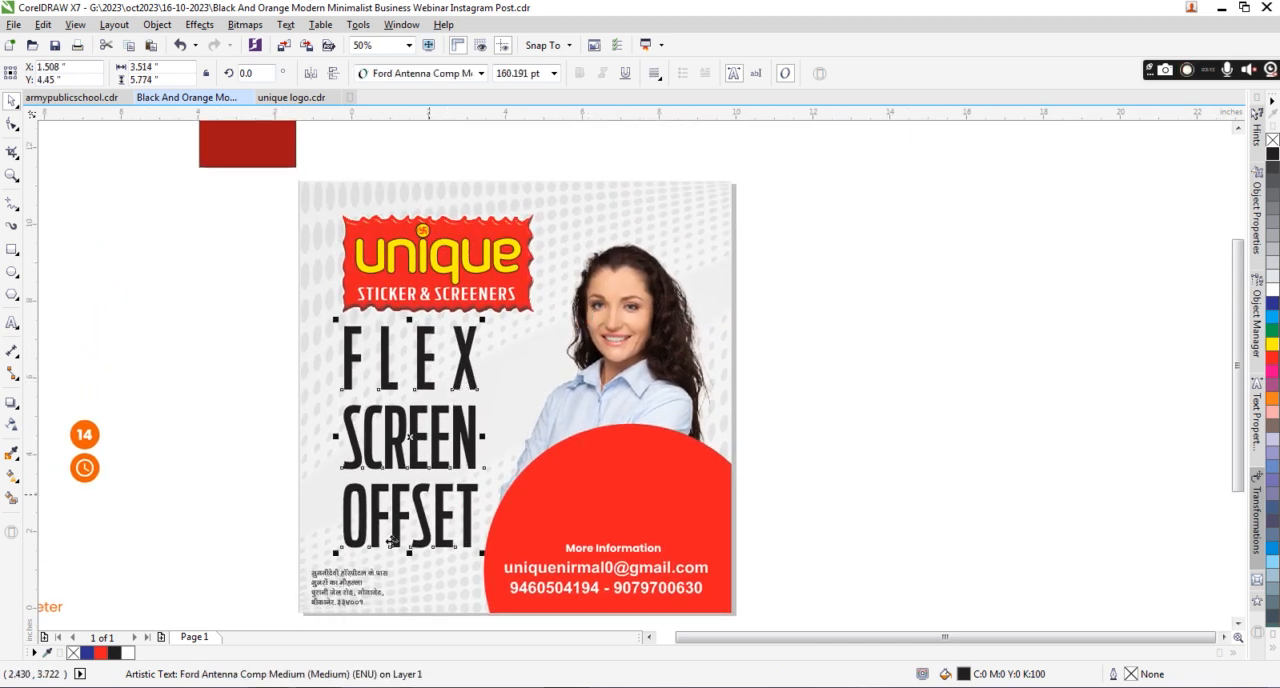
pyautogui.moveTo(353, 579); pyautogui.dragTo(432, 551)
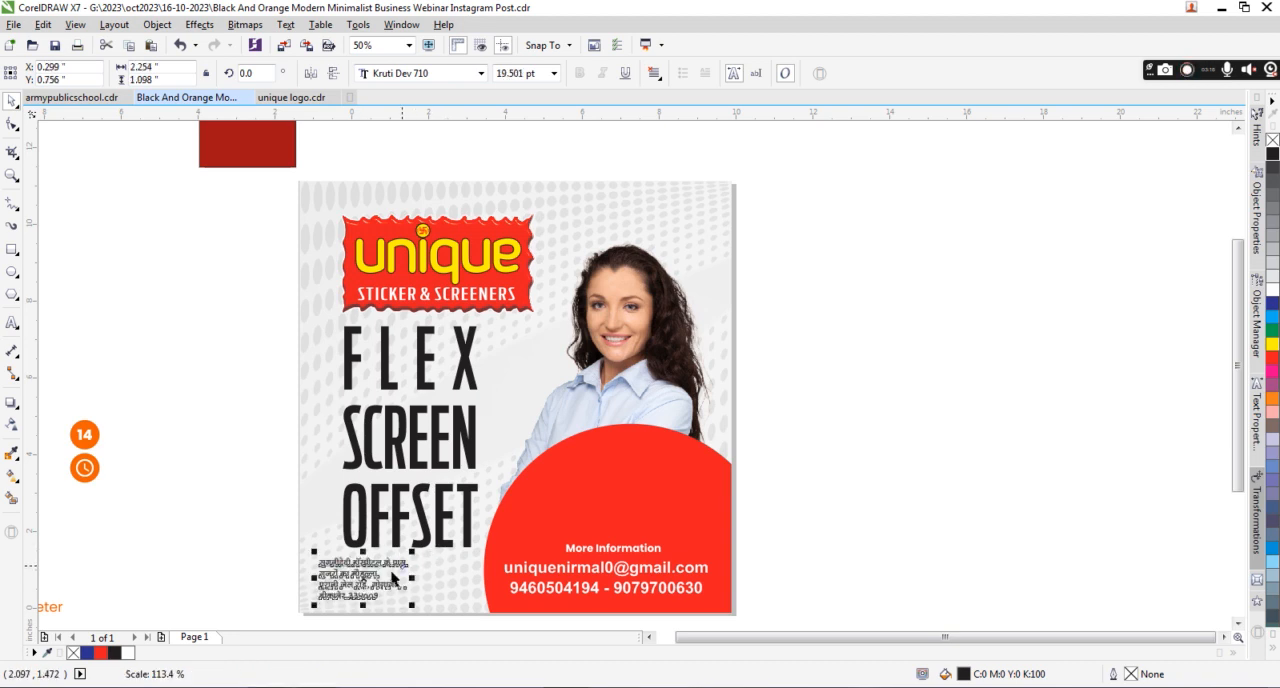
pyautogui.scroll(2, 392, 578)
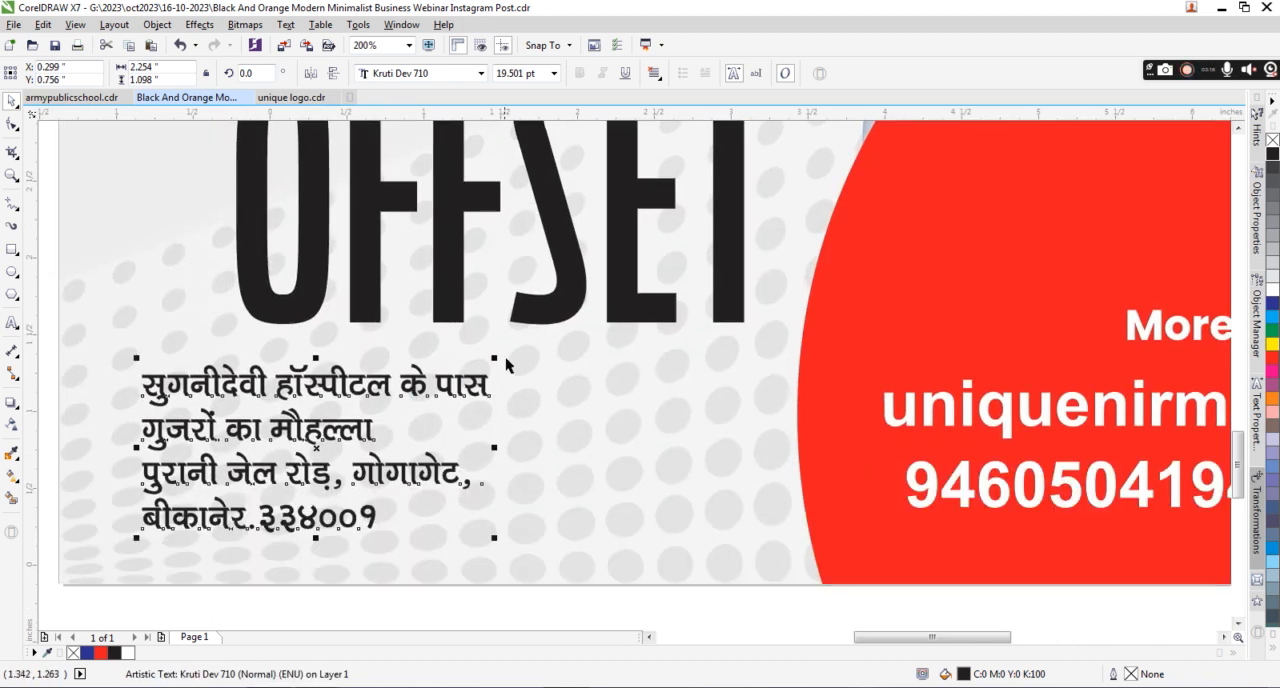
pyautogui.moveTo(498, 357); pyautogui.dragTo(549, 332)
pyautogui.moveTo(409, 353); pyautogui.dragTo(397, 379)
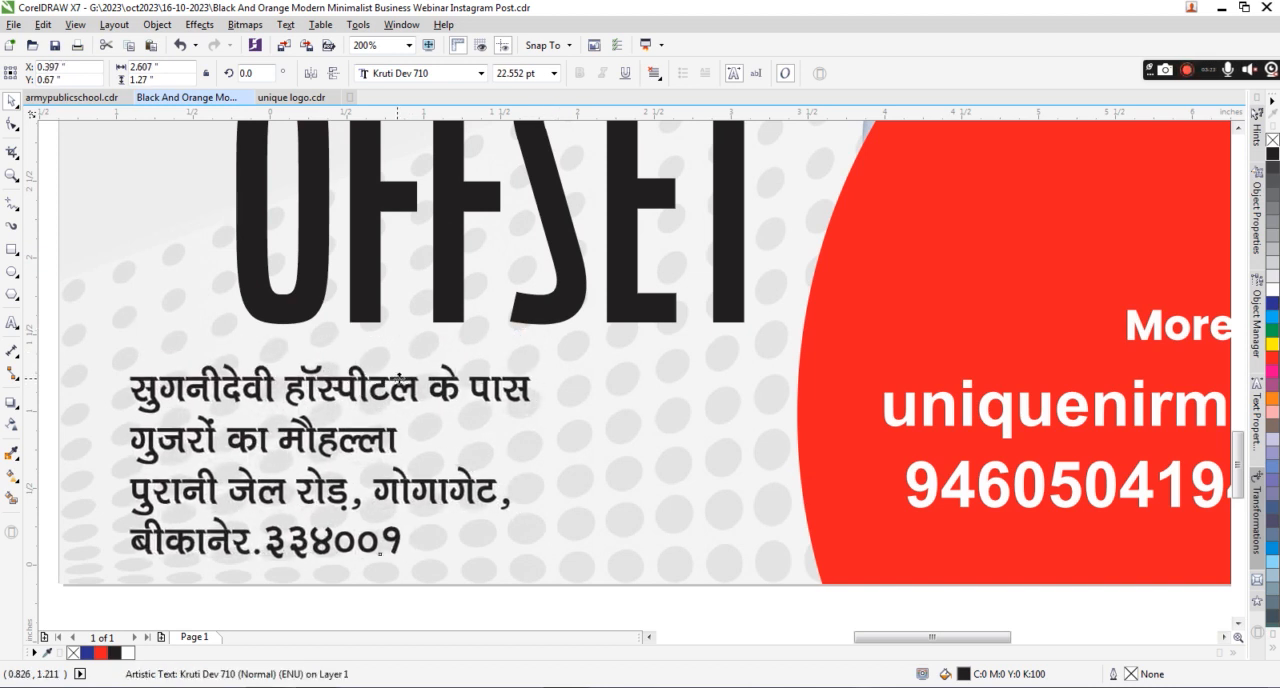
pyautogui.scroll(-1, 461, 377)
pyautogui.scroll(-2, 465, 378)
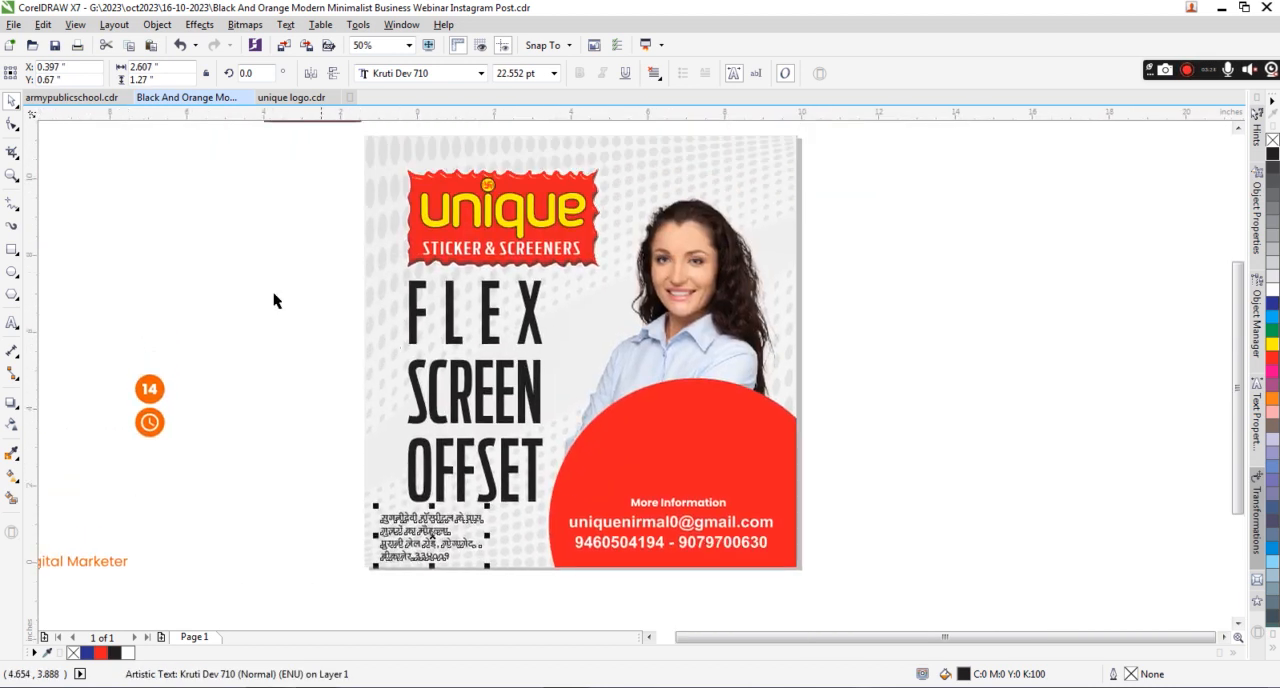
# Shrink the red circular shape and move it flush into the lower-right corner of the post.
pyautogui.moveTo(344, 124); pyautogui.dragTo(832, 594)
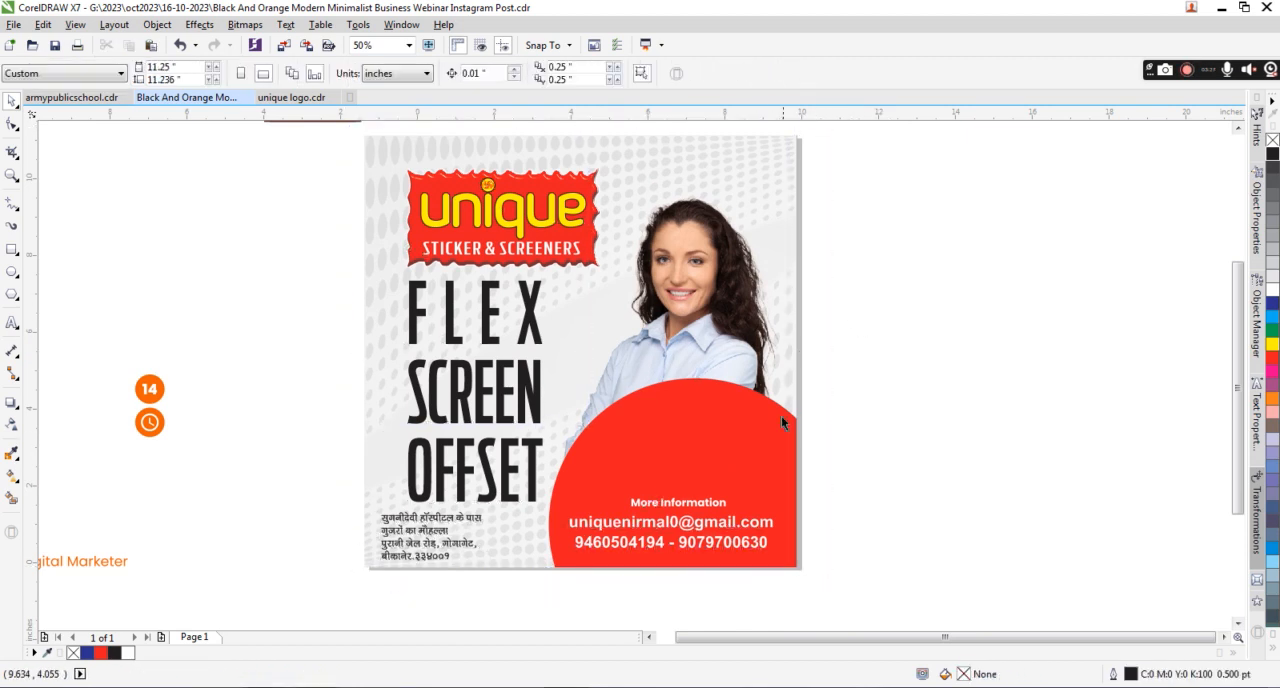
pyautogui.click(770, 443)
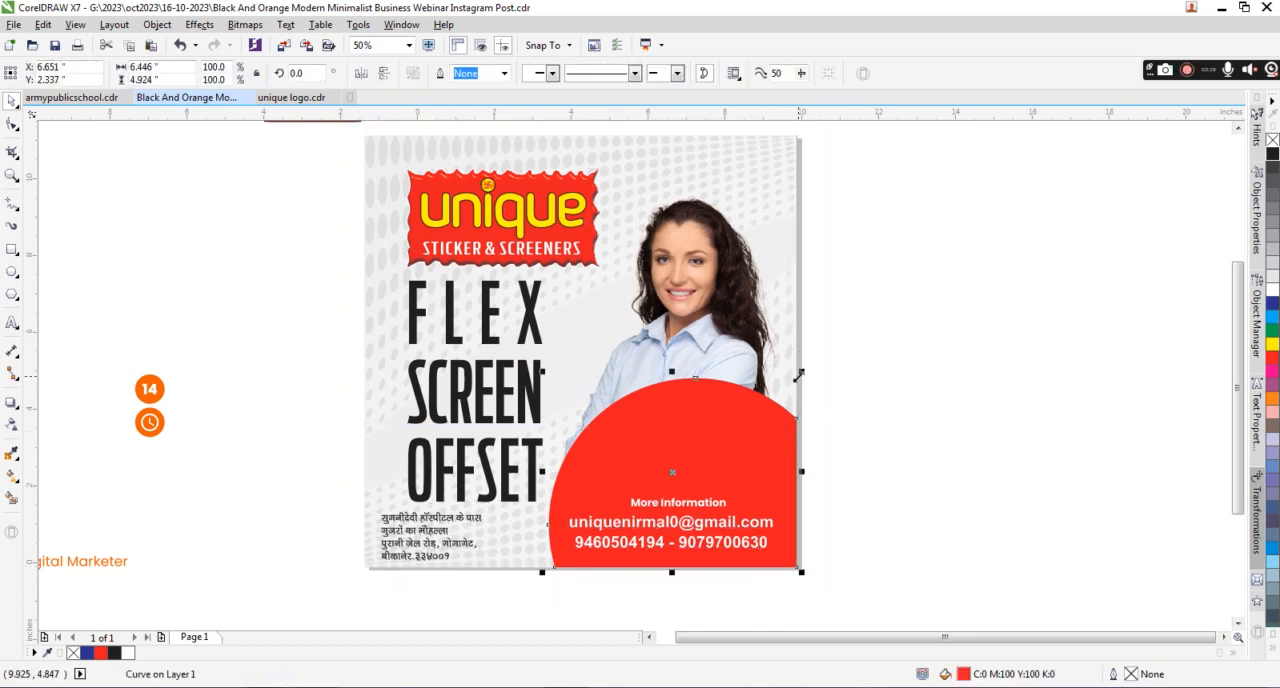
pyautogui.moveTo(801, 371); pyautogui.dragTo(755, 408)
pyautogui.moveTo(755, 537); pyautogui.dragTo(802, 571)
# Scale down the More Information heading, email and phone texts together and fit them inside the smaller red shape.
pyautogui.click(674, 502)
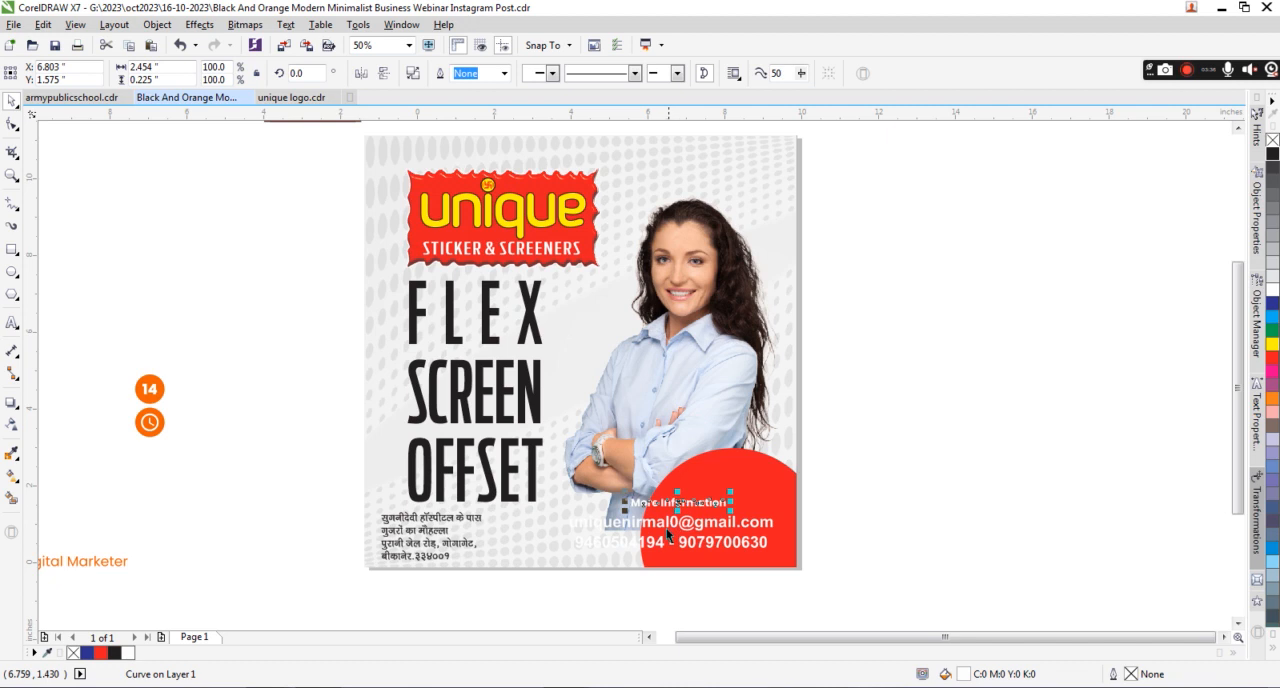
pyautogui.keyDown('shift'); pyautogui.click(667, 528); pyautogui.keyUp('shift')
pyautogui.moveTo(564, 537); pyautogui.dragTo(653, 530)
pyautogui.moveTo(718, 505); pyautogui.dragTo(801, 565)
pyautogui.click(820, 436)
# Enlarge the model photo to about 6.72 by 10.84 inches, aligned with the right and bottom edges of the post.
pyautogui.click(714, 392)
pyautogui.moveTo(724, 303); pyautogui.dragTo(727, 257)
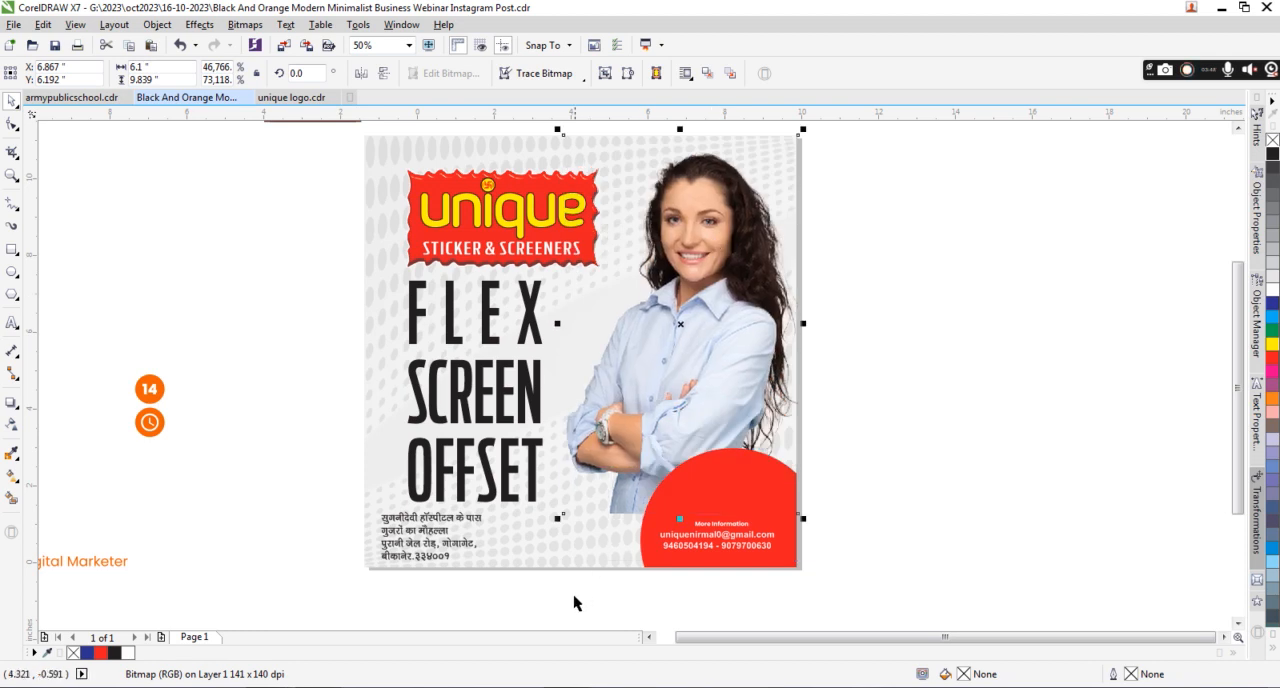
pyautogui.moveTo(563, 514); pyautogui.dragTo(526, 578)
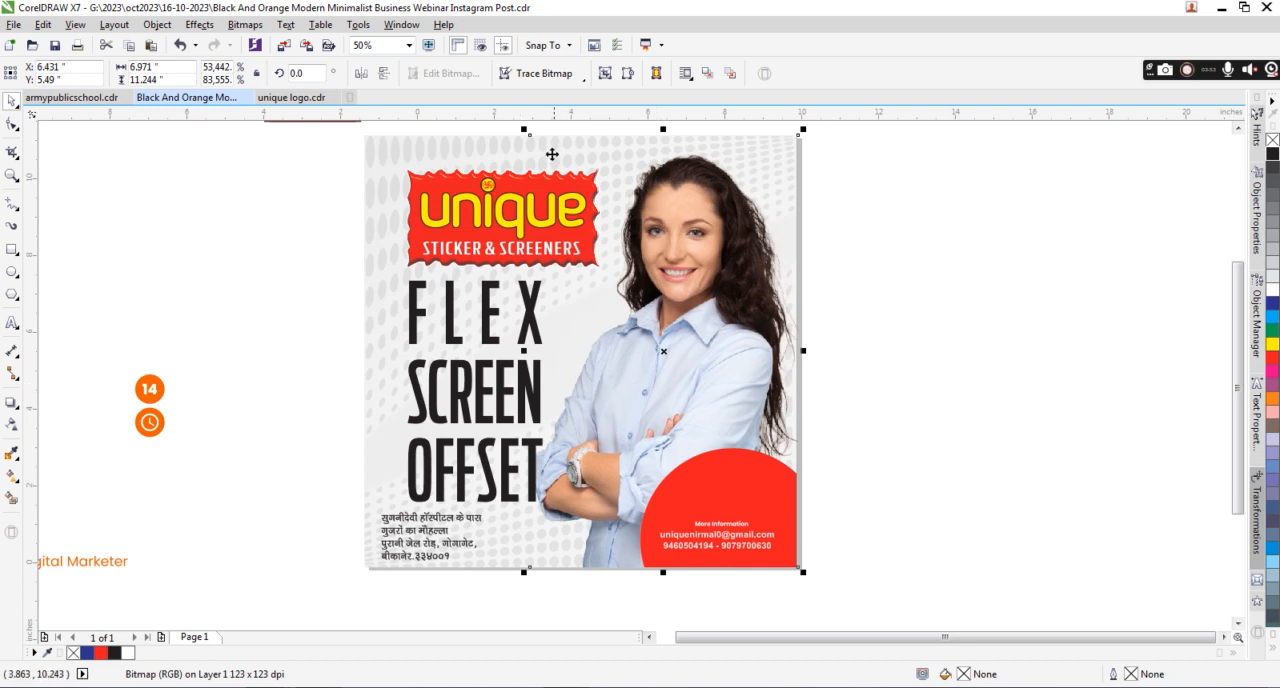
pyautogui.moveTo(523, 129); pyautogui.dragTo(533, 145)
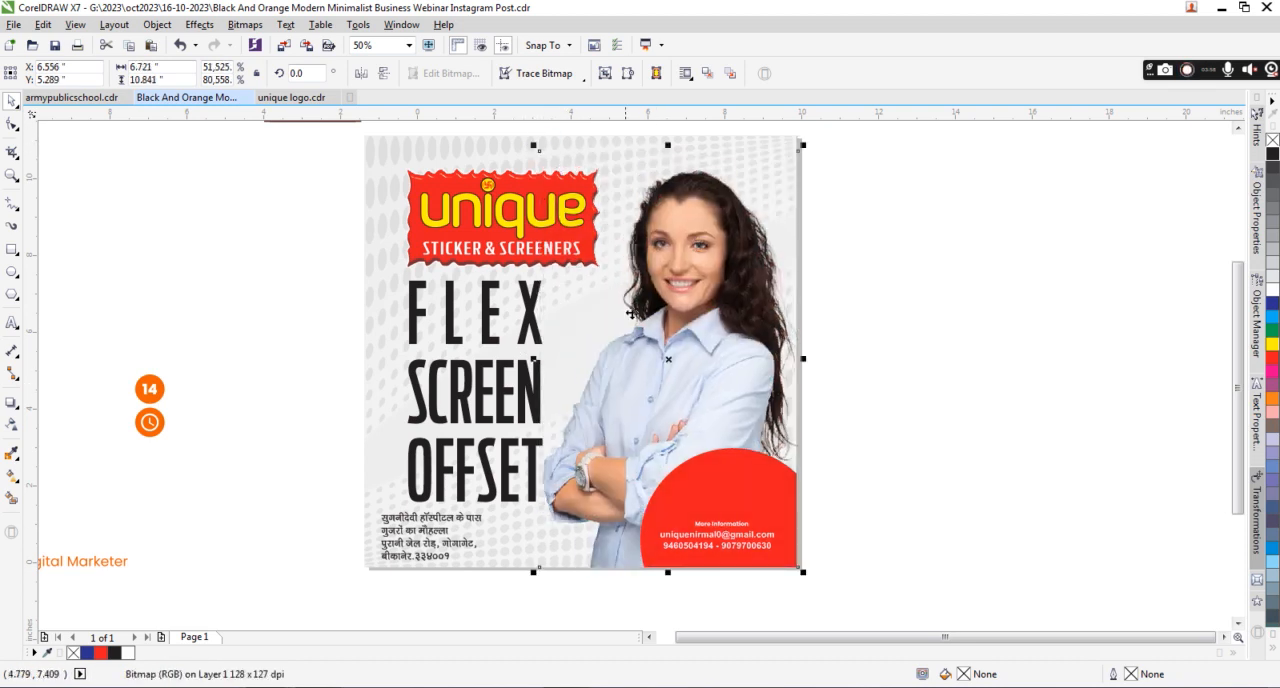
pyautogui.click(949, 268)
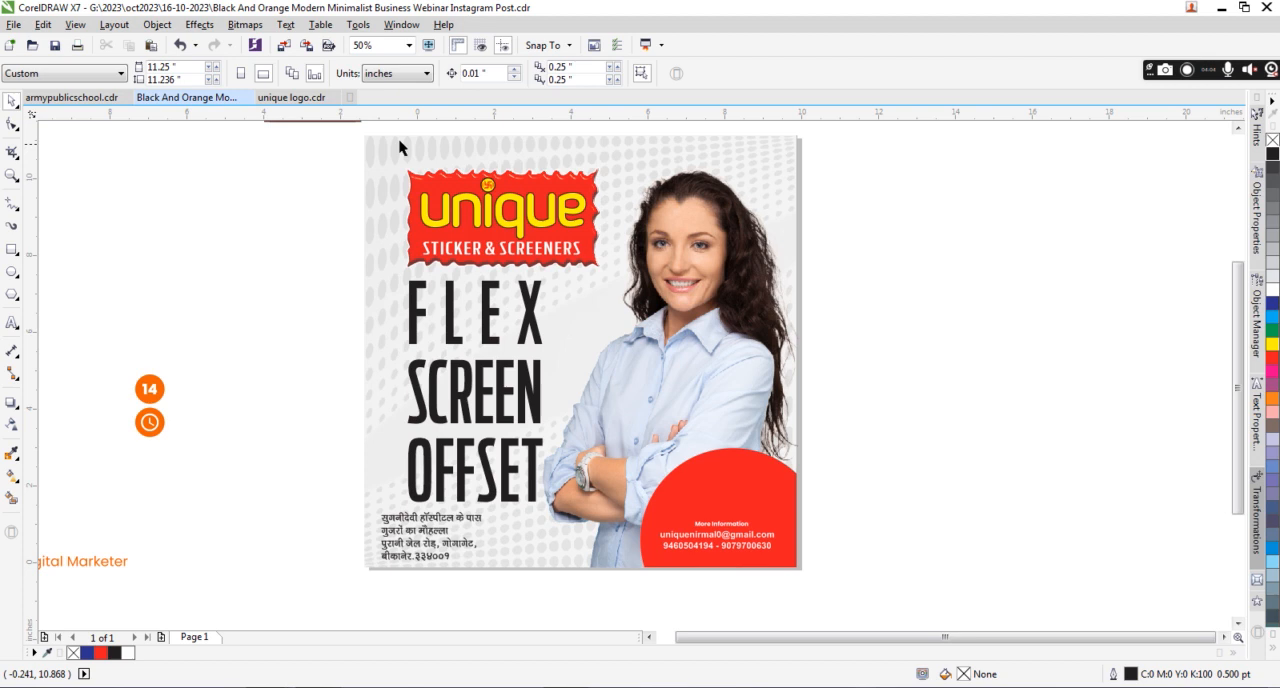
# Select all the objects that make up the post design.
pyautogui.moveTo(352, 129); pyautogui.dragTo(819, 583)
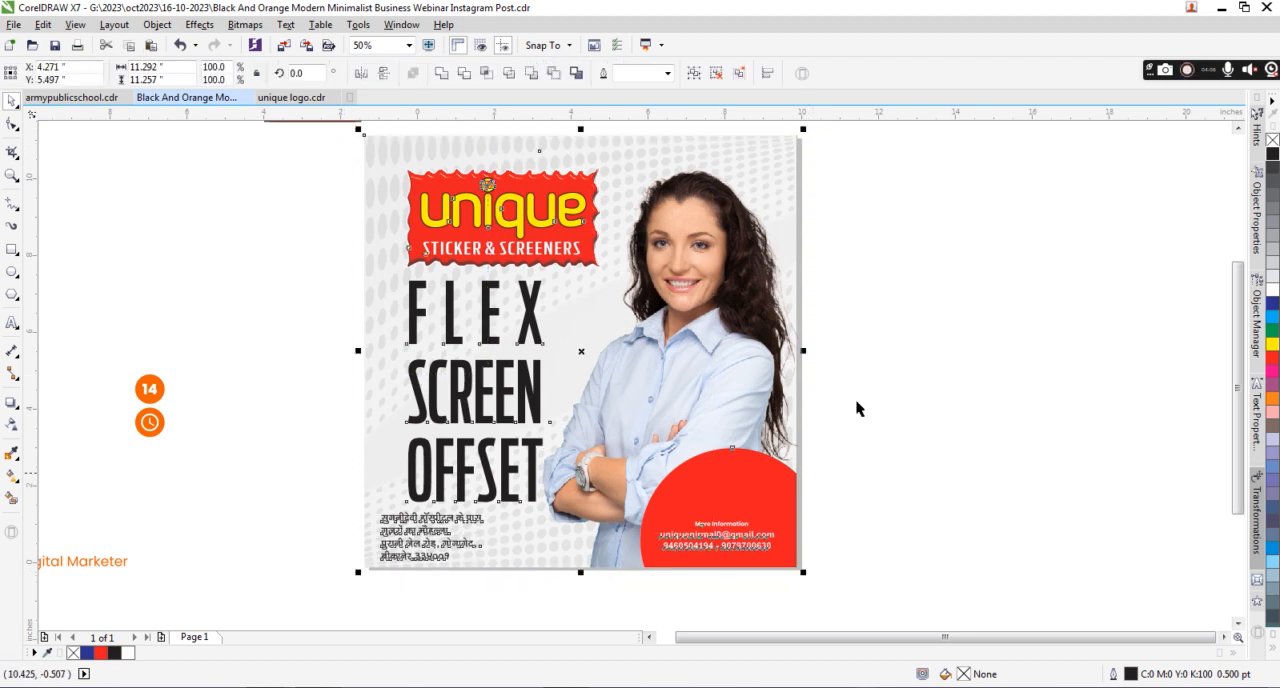
pyautogui.click(1187, 73)
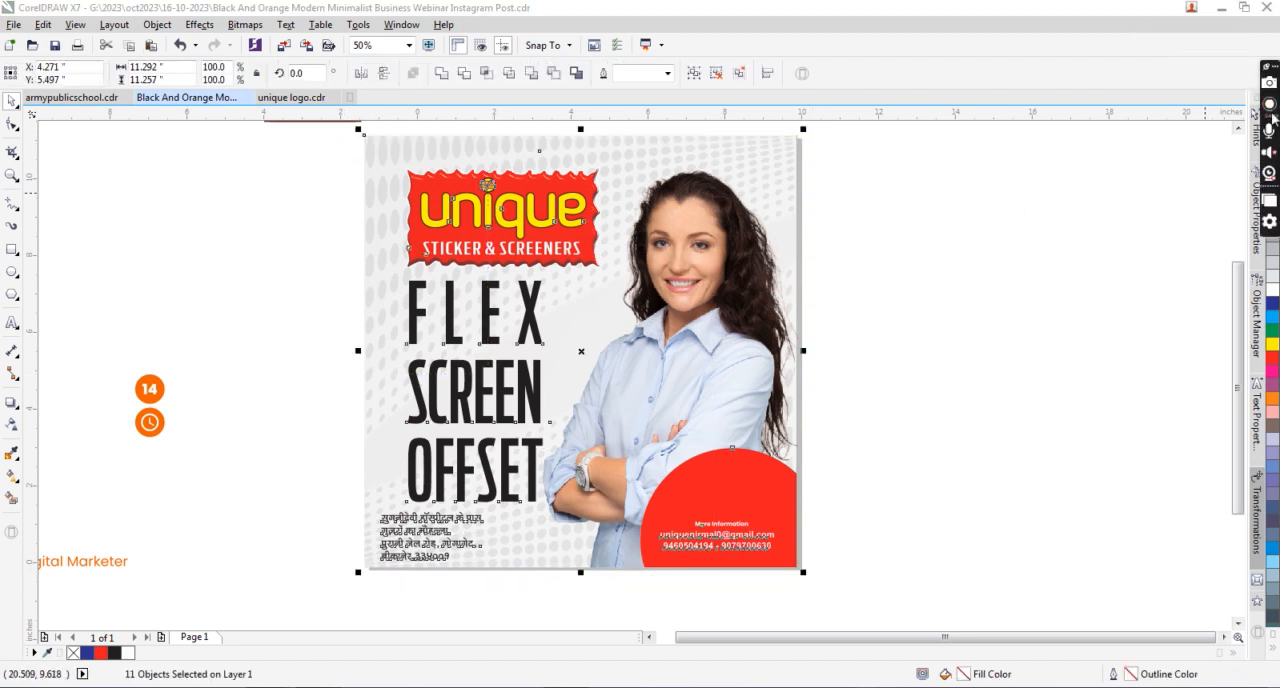
pyautogui.click(1270, 104)
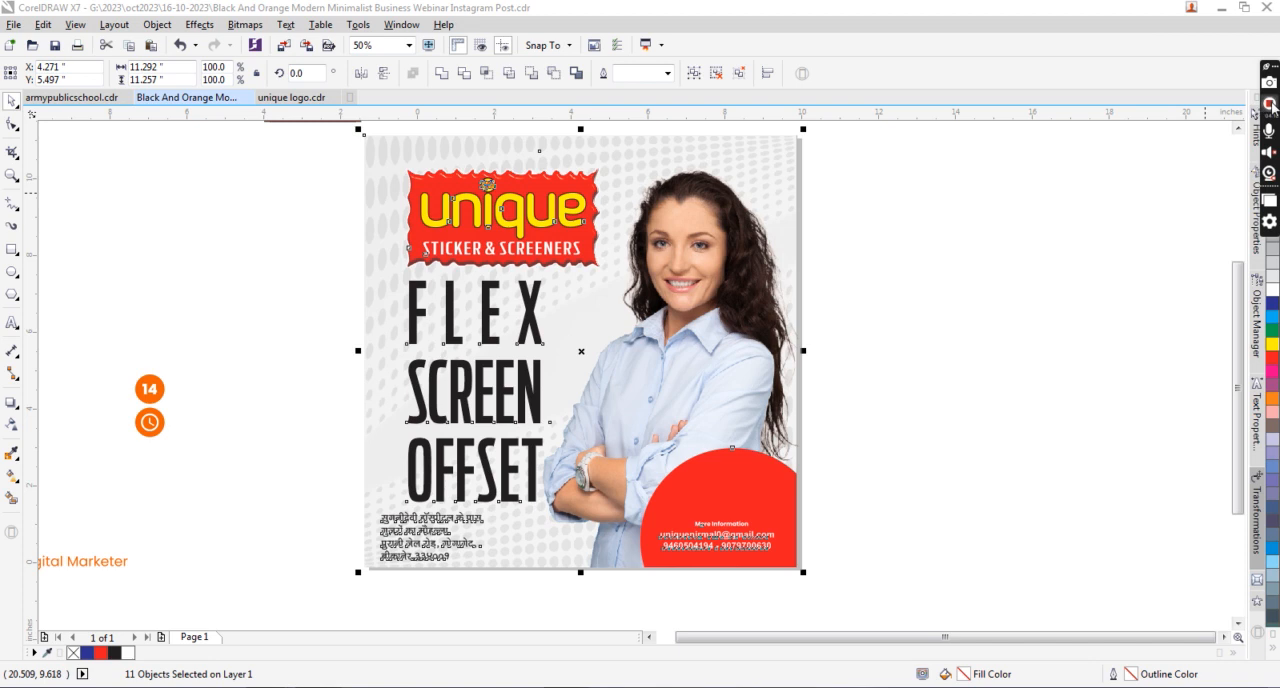